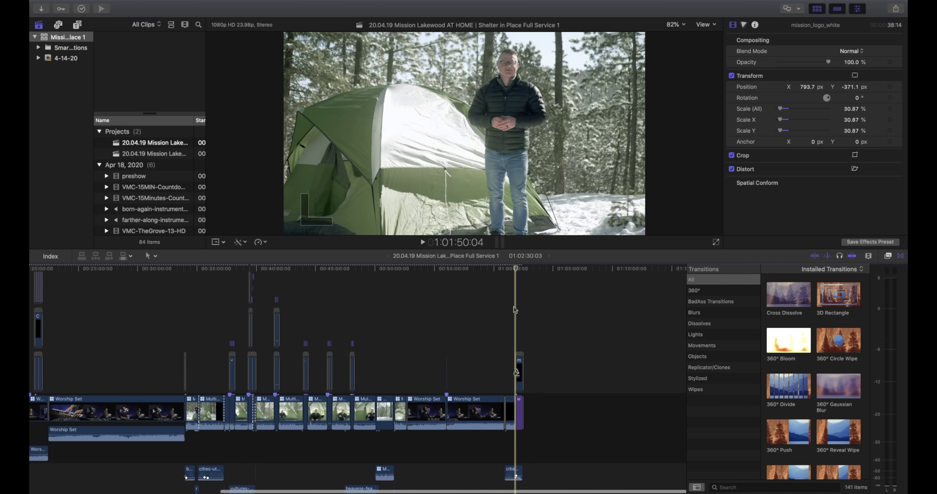
Step: Look over the full Shelter in Place service timeline, from the closing sermon section back to the countdown
{"action": "key", "text": "super+minus"}
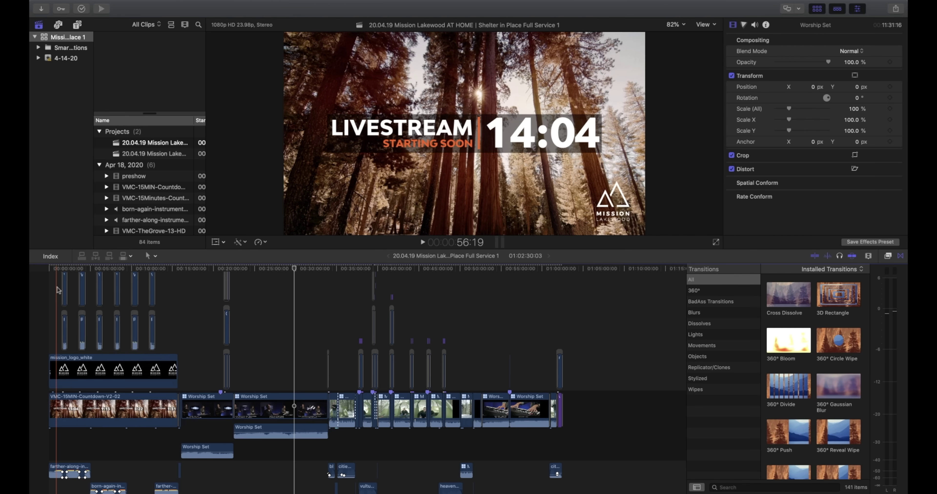
{"action": "scroll", "coordinate": [56, 286], "scroll_direction": "up", "scroll_amount": 5}
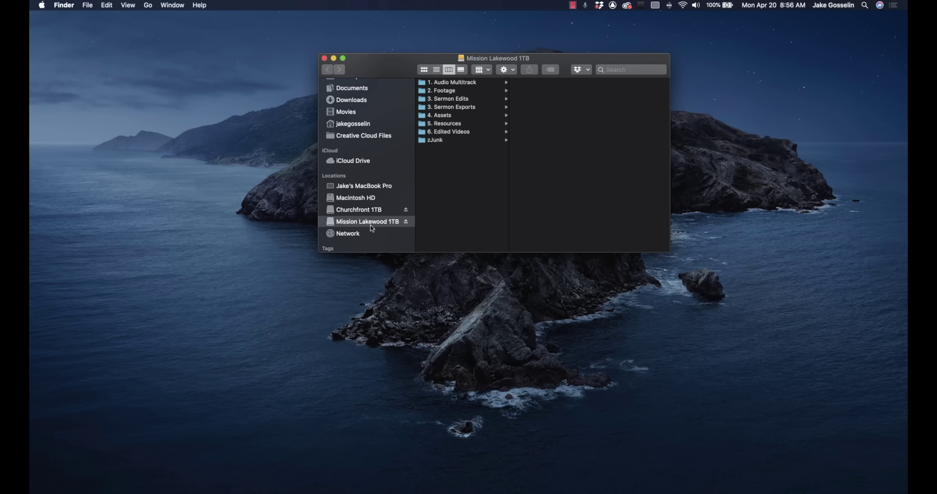
Step: Browse the numbered folders on the Mission Lakewood 1TB drive, from Audio Multitrack through Edited Videos
{"action": "left_click", "coordinate": [443, 82]}
{"action": "left_click", "coordinate": [442, 91]}
{"action": "left_click", "coordinate": [441, 99]}
{"action": "left_click", "coordinate": [442, 107]}
{"action": "left_click", "coordinate": [443, 115]}
{"action": "left_click", "coordinate": [444, 123]}
{"action": "left_click", "coordinate": [446, 132]}
{"action": "left_click", "coordinate": [445, 124]}
{"action": "left_click", "coordinate": [447, 115]}
{"action": "left_click", "coordinate": [447, 107]}
{"action": "left_click", "coordinate": [447, 98]}
{"action": "left_click", "coordinate": [448, 91]}
Step: Open the 20.04.14 Pro Tools session from the 1. Audio Multitrack folder and examine its recorded tracks
{"action": "left_click", "coordinate": [448, 83]}
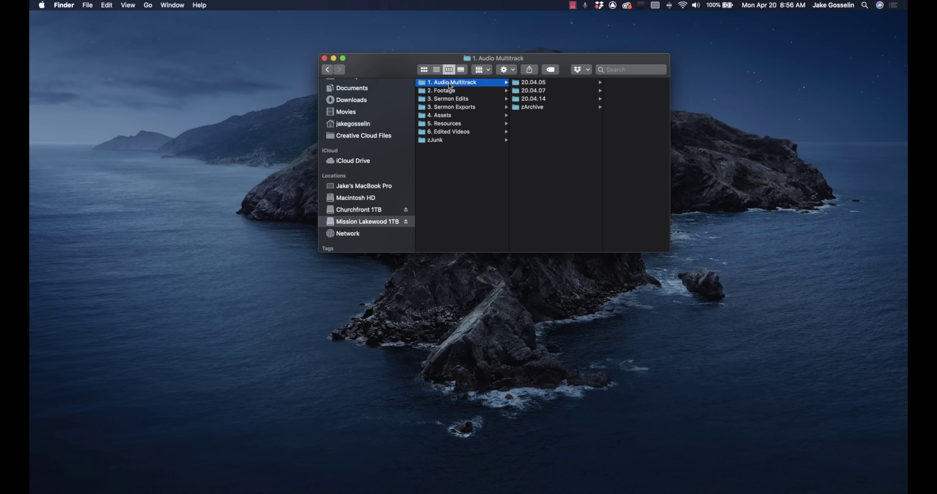
{"action": "left_click", "coordinate": [531, 99]}
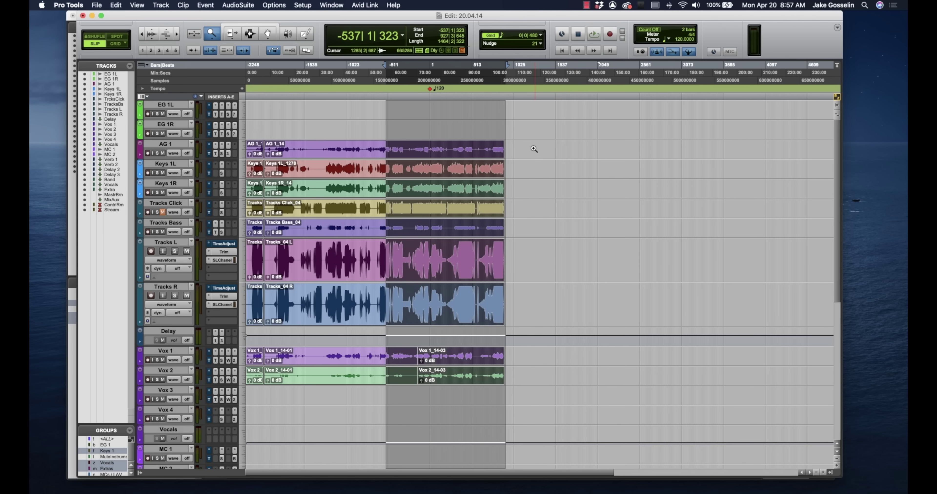
{"action": "left_click_drag", "start_coordinate": [552, 141], "coordinate": [247, 158]}
{"action": "scroll", "coordinate": [549, 135], "scroll_direction": "down", "scroll_amount": 5}
{"action": "scroll", "coordinate": [490, 190], "scroll_direction": "up", "scroll_amount": 5}
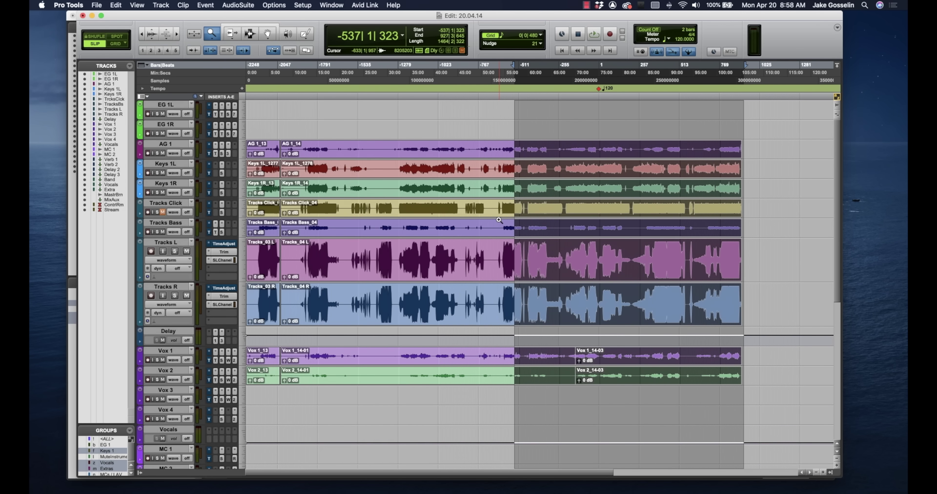
Step: Check the worship set in the Final Cut Pro timeline and return to the 20.04.14 Pro Tools edit window
{"action": "key", "text": "ctrl+Right"}
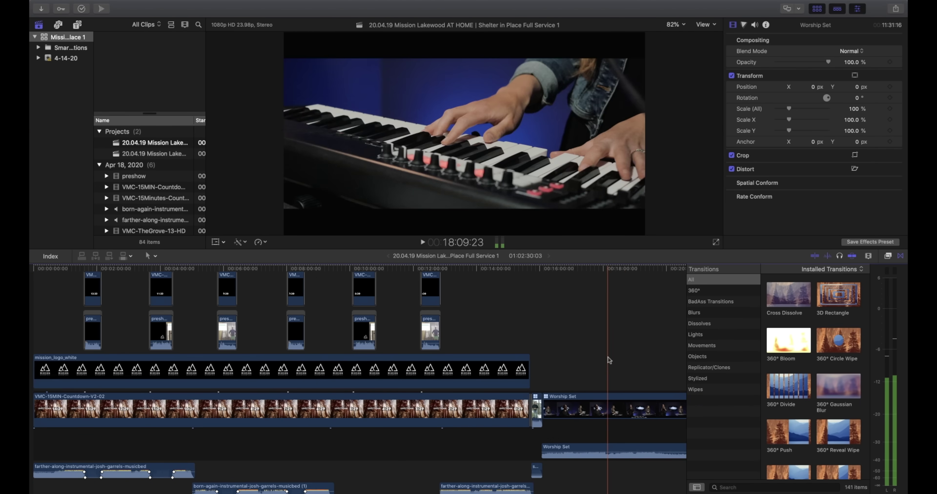
{"action": "key", "text": "ctrl+Up"}
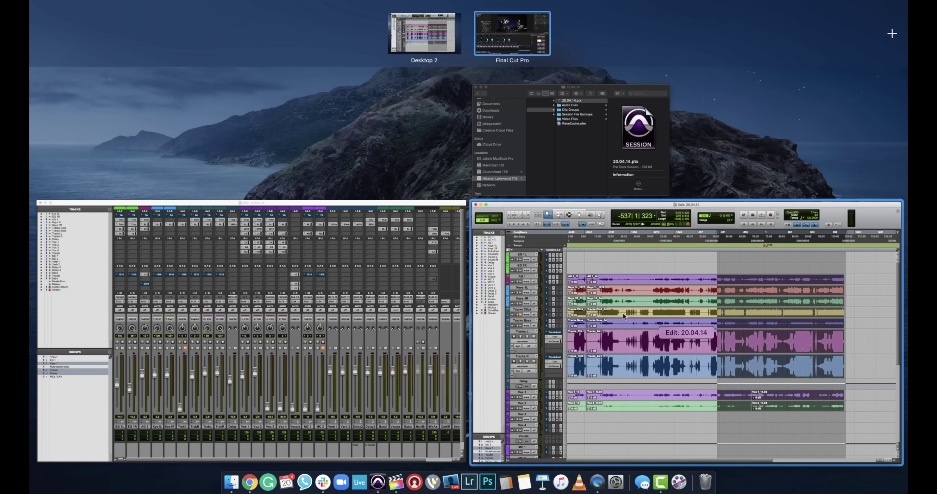
{"action": "left_click", "coordinate": [611, 324]}
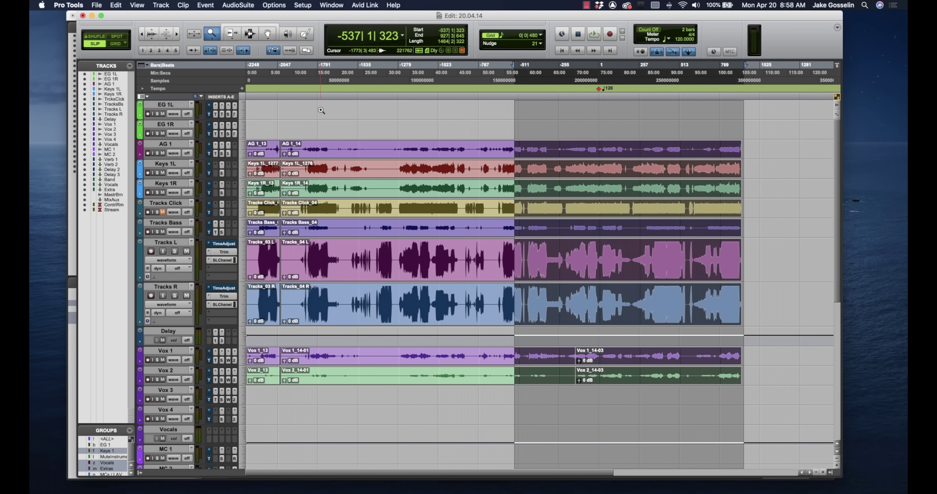
Step: Highlight successive recorded passages across all session tracks, ending with the range from about bar -138 to bar 789
{"action": "left_click", "coordinate": [357, 75]}
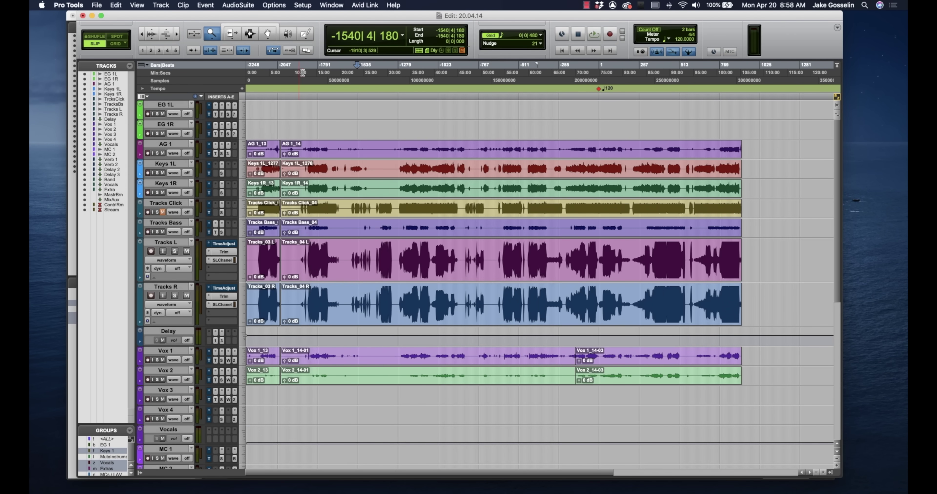
{"action": "left_click_drag", "start_coordinate": [297, 73], "coordinate": [739, 72]}
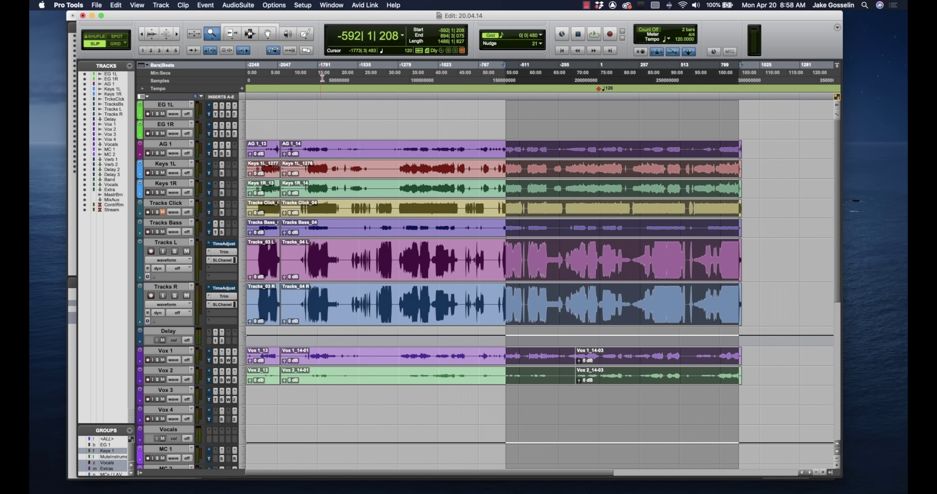
{"action": "left_click_drag", "start_coordinate": [311, 72], "coordinate": [409, 72]}
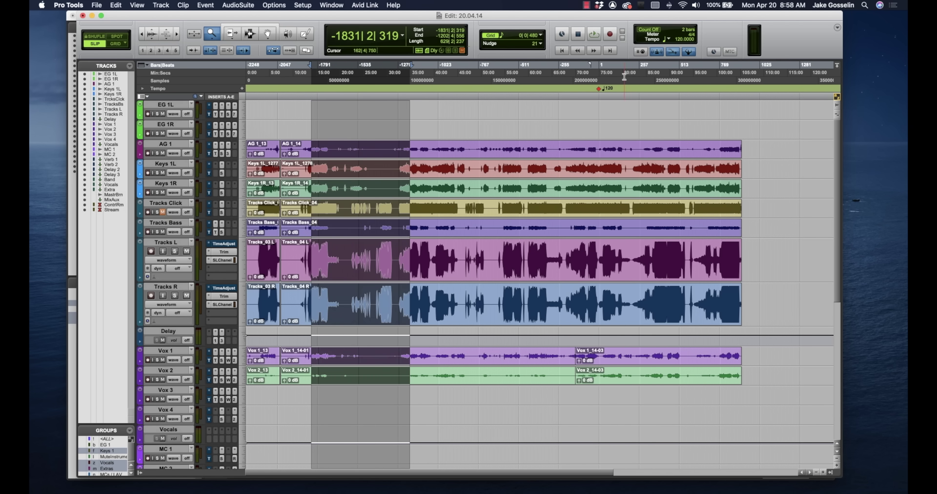
{"action": "left_click_drag", "start_coordinate": [577, 69], "coordinate": [723, 72]}
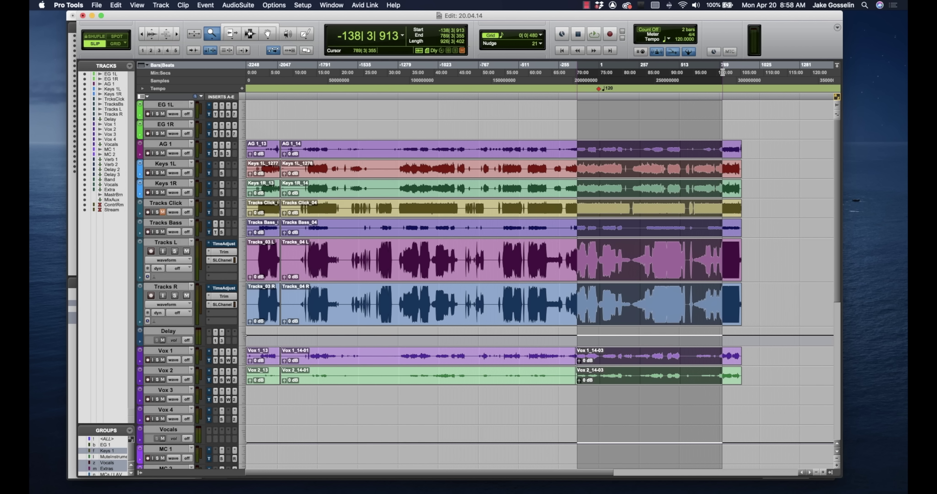
Step: Examine the waveforms of the early song passage around 12 to 25 minutes up close
{"action": "key", "text": "n"}
{"action": "left_click_drag", "start_coordinate": [314, 169], "coordinate": [371, 167]}
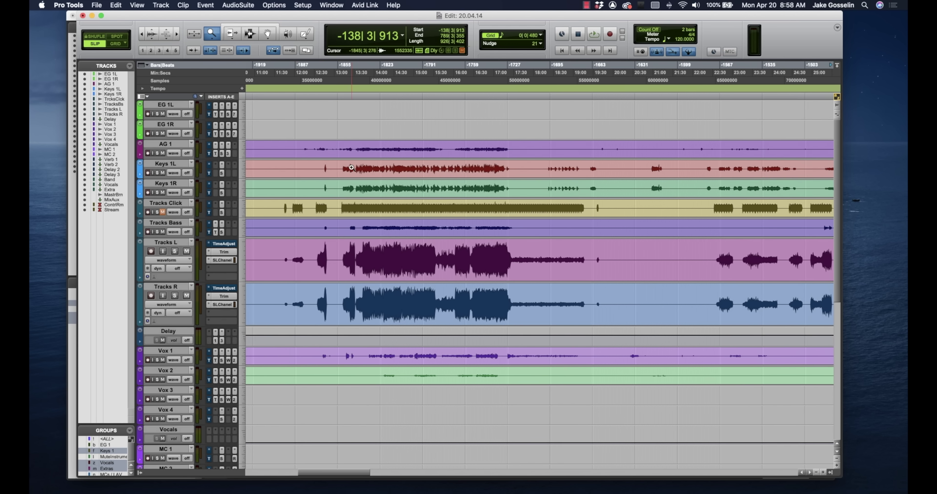
{"action": "left_click", "coordinate": [496, 117], "text": "alt"}
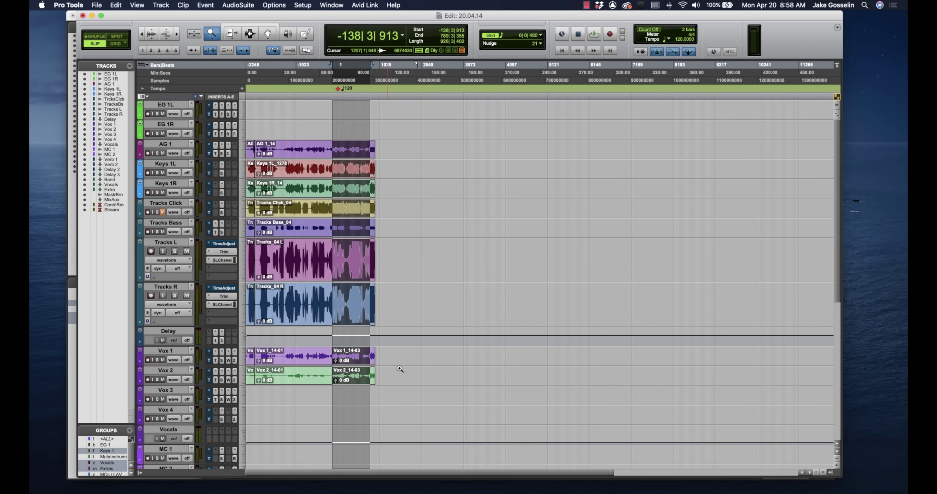
Step: Examine the MasterBurn track's recorded mix clips within the selected range and compare them with the multitrack recordings
{"action": "scroll", "coordinate": [354, 229], "scroll_direction": "down", "scroll_amount": 6}
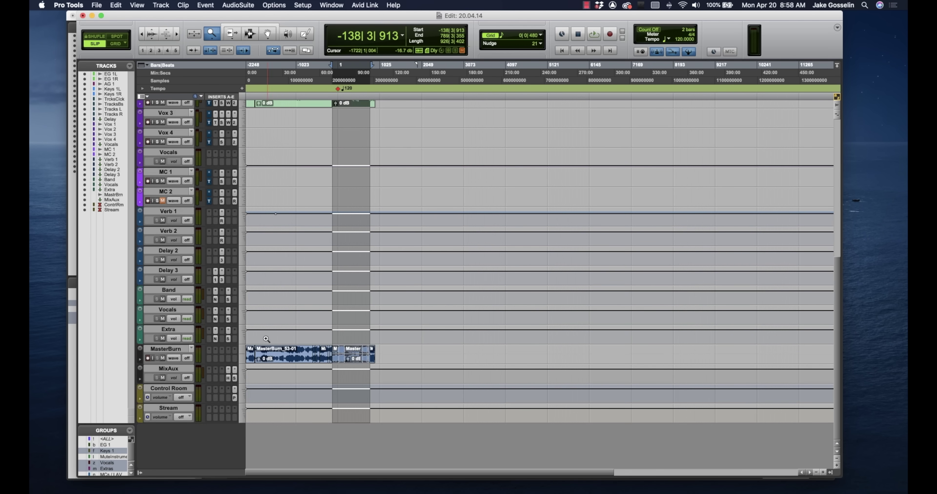
{"action": "left_click_drag", "start_coordinate": [430, 357], "coordinate": [295, 359]}
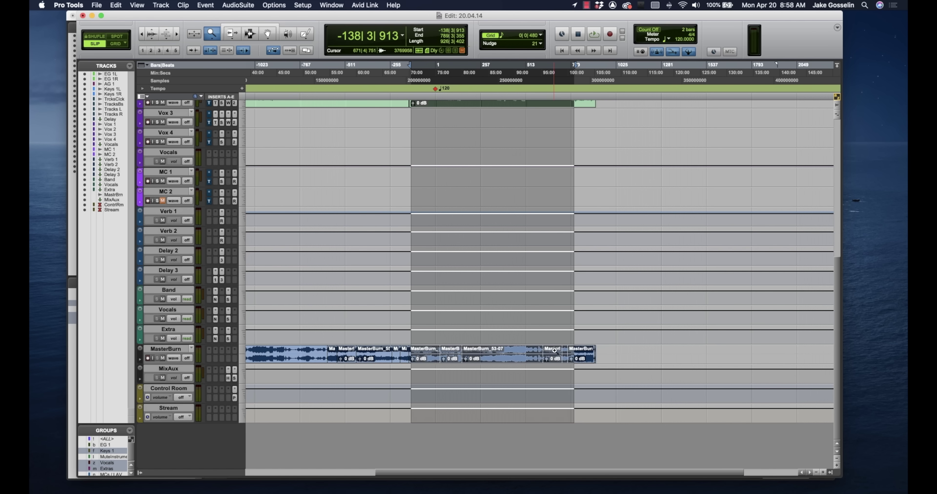
{"action": "scroll", "coordinate": [554, 350], "scroll_direction": "up", "scroll_amount": 6}
{"action": "scroll", "coordinate": [556, 352], "scroll_direction": "down", "scroll_amount": 6}
{"action": "left_click_drag", "start_coordinate": [618, 357], "coordinate": [393, 358]}
{"action": "scroll", "coordinate": [581, 337], "scroll_direction": "up", "scroll_amount": 6}
{"action": "scroll", "coordinate": [580, 337], "scroll_direction": "up", "scroll_amount": 3}
{"action": "scroll", "coordinate": [322, 359], "scroll_direction": "down", "scroll_amount": 7}
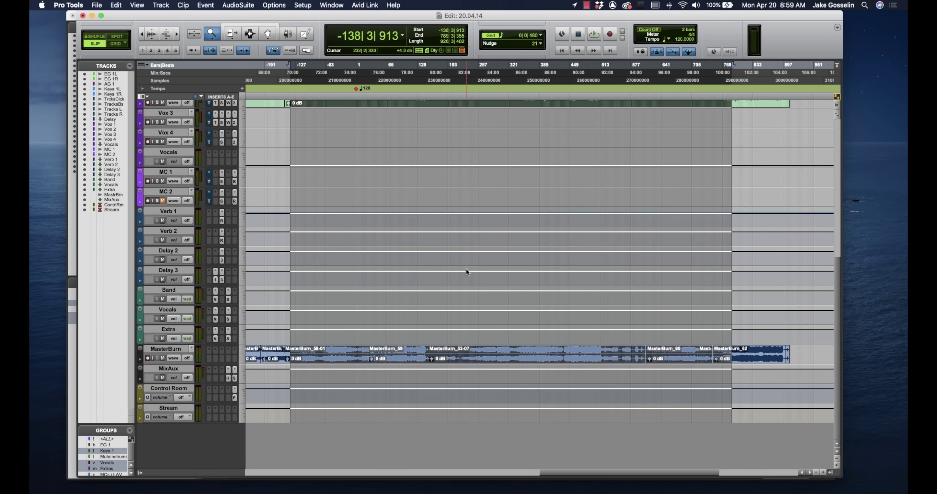
Step: Switch to Finder and select the 20.04.14 Worship Bounced Audio.wav file in the 2. Footage 20.04.14 folder
{"action": "key", "text": "ctrl+Up"}
{"action": "left_click", "coordinate": [524, 134]}
{"action": "scroll", "coordinate": [522, 131], "scroll_direction": "left", "scroll_amount": 2}
{"action": "left_click", "coordinate": [460, 91]}
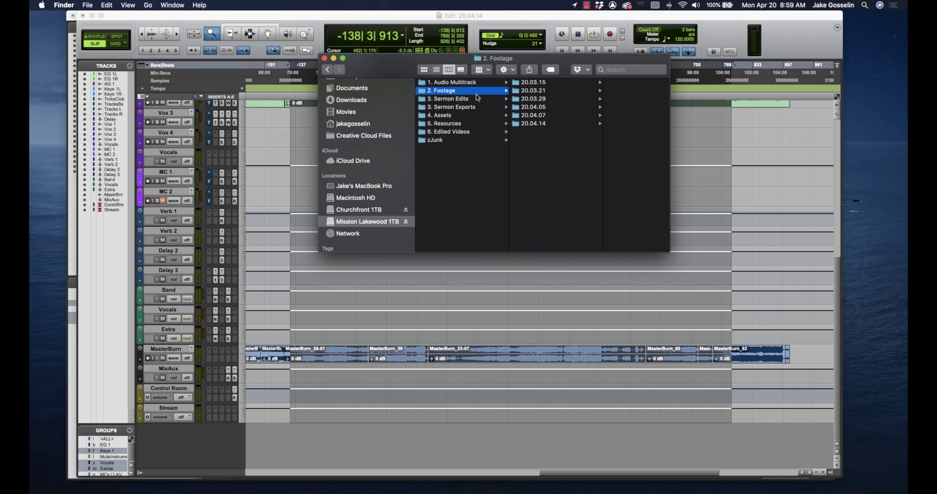
{"action": "left_click", "coordinate": [548, 122]}
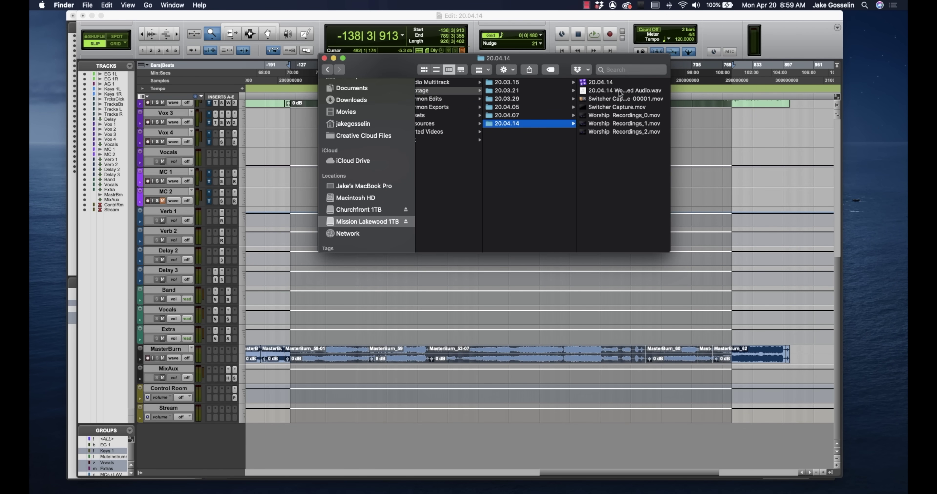
{"action": "left_click", "coordinate": [618, 92]}
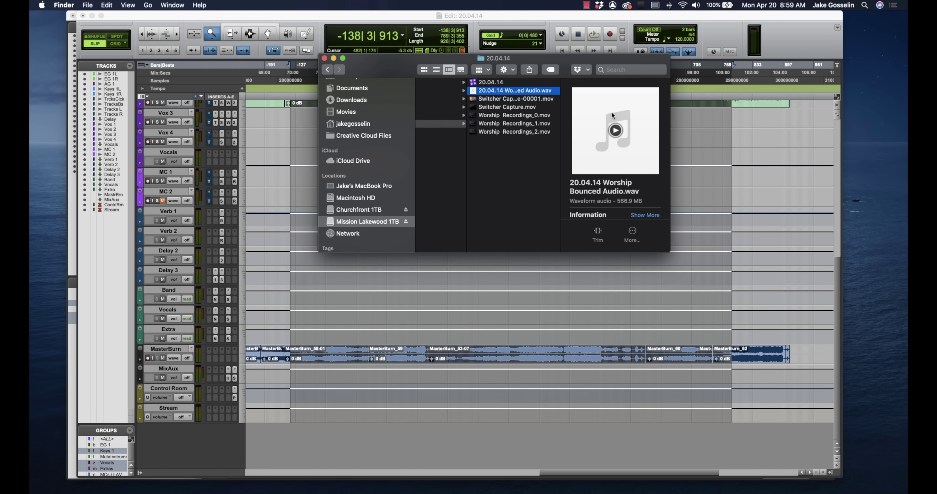
Step: Preview Worship Recordings_2.mov full screen in QuickTime Player, checking a later part of the recording, and leave full screen
{"action": "double_click", "coordinate": [510, 133]}
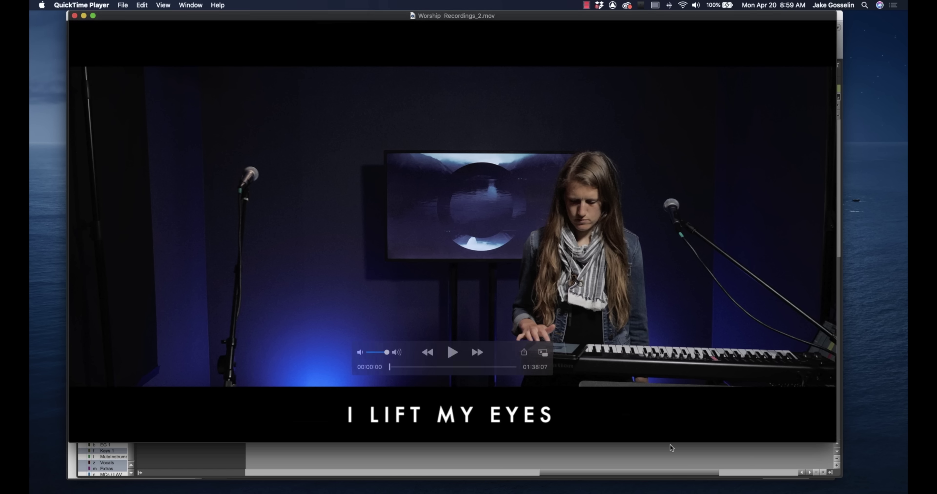
{"action": "left_click", "coordinate": [93, 16]}
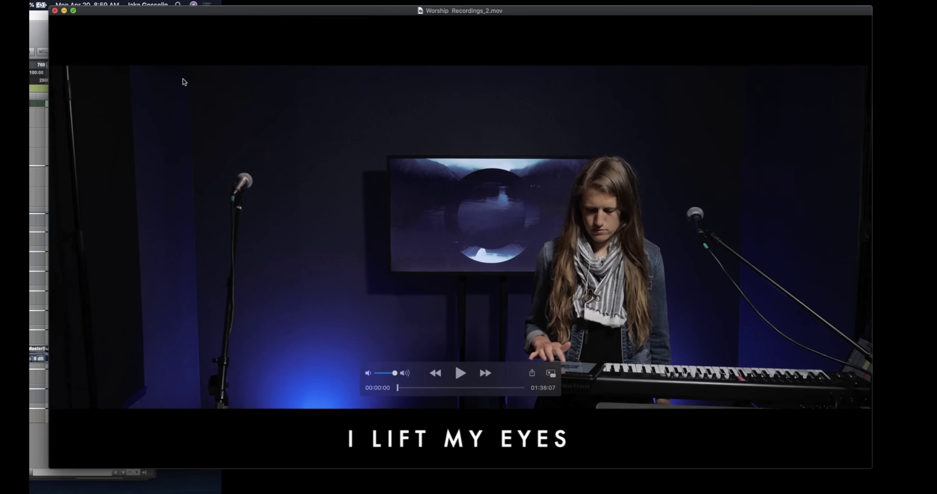
{"action": "left_click_drag", "start_coordinate": [409, 408], "coordinate": [493, 408]}
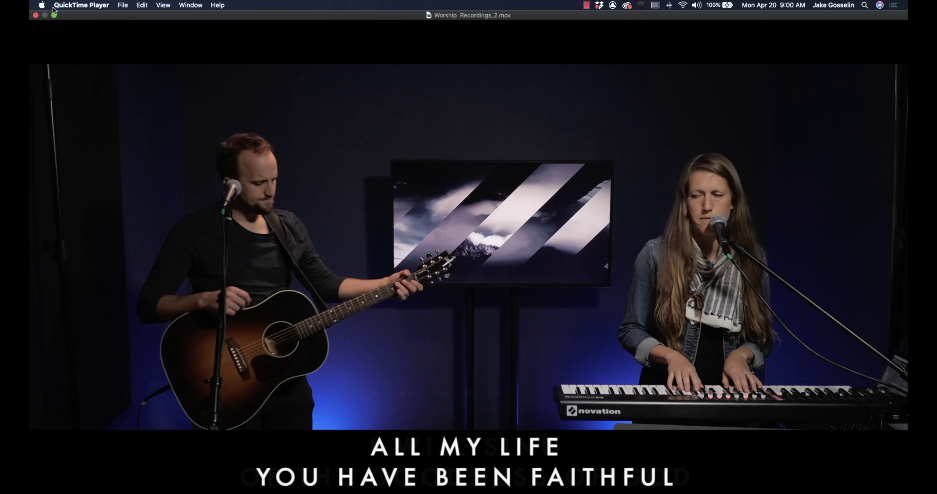
{"action": "left_click", "coordinate": [55, 14]}
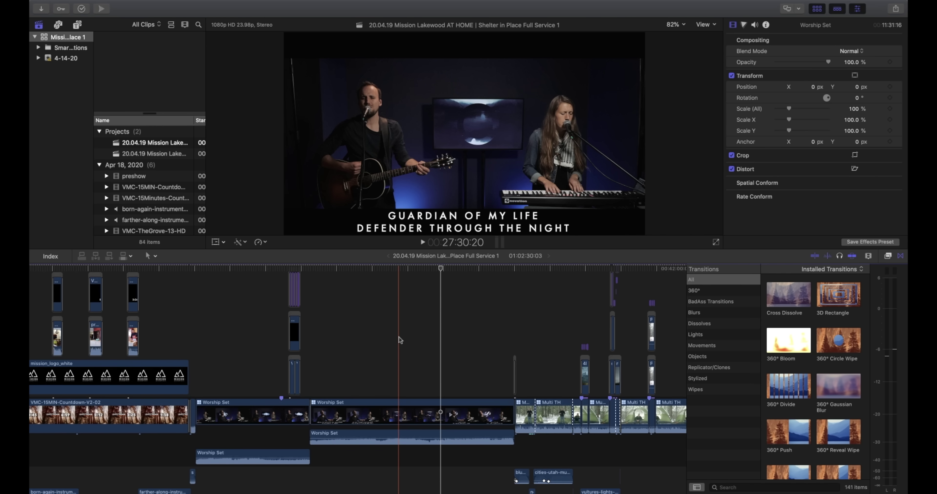
Step: Examine the service timeline in Final Cut Pro, focusing on the Multi TH sermon clips and the music layers beneath them
{"action": "key", "text": "super+minus"}
{"action": "key", "text": "super+minus"}
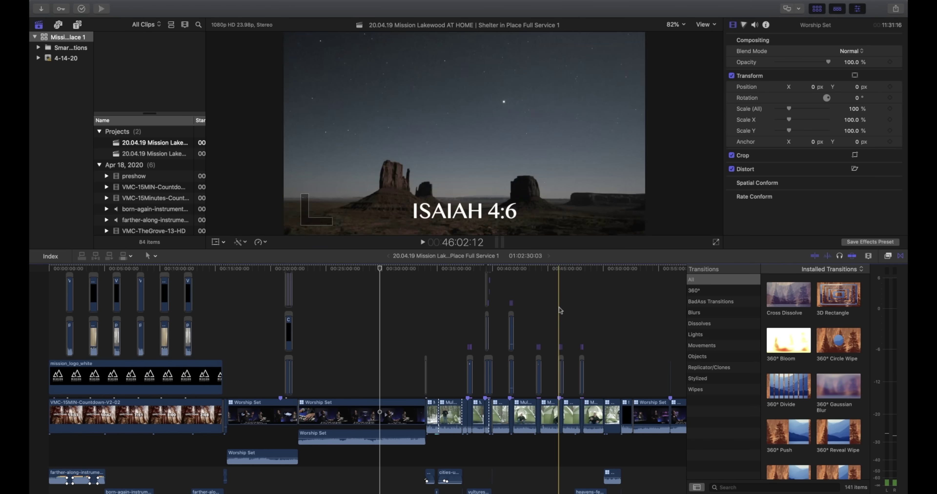
{"action": "key", "text": "super+equal"}
{"action": "key", "text": "super+equal"}
{"action": "key", "text": "super+equal"}
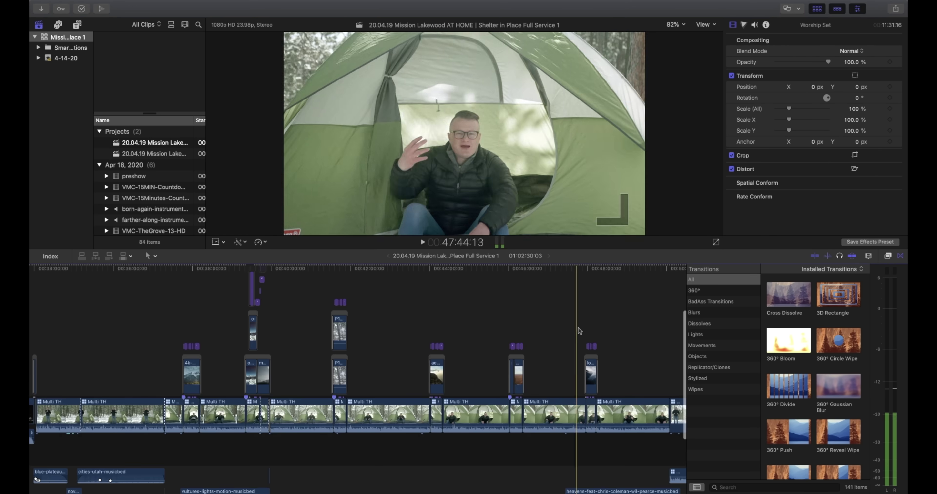
{"action": "scroll", "coordinate": [596, 328], "scroll_direction": "down", "scroll_amount": 5}
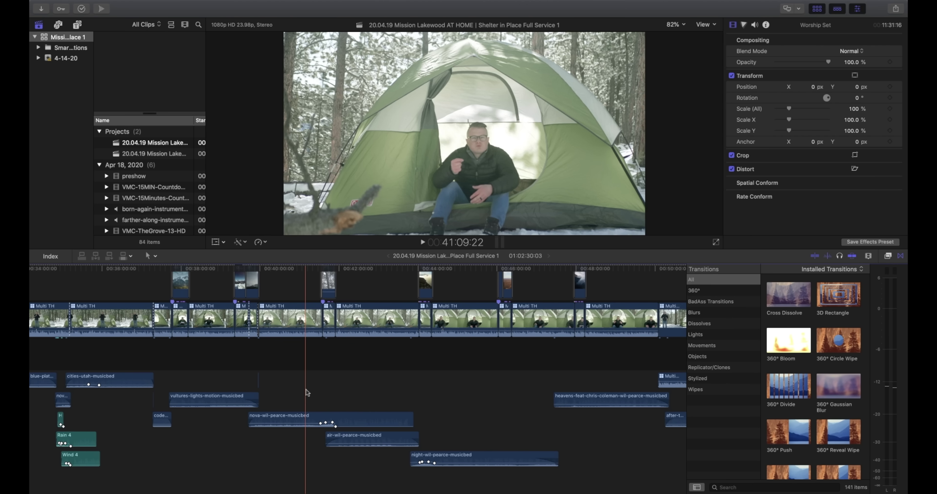
Step: Play the sermon passage from about 34:44 to hear its music, rain and wind clips, and stop playback
{"action": "key", "text": "super+equal"}
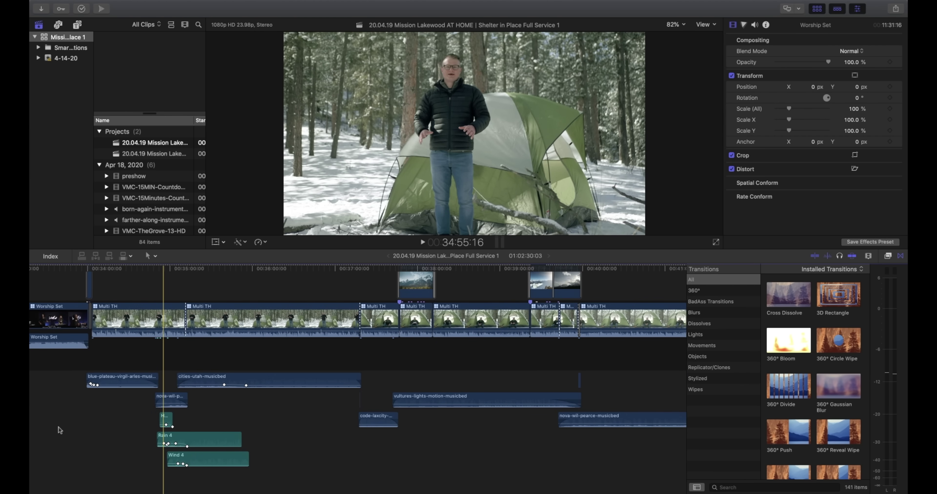
{"action": "left_click", "coordinate": [160, 421]}
{"action": "key", "text": "super+equal"}
{"action": "key", "text": "super+equal"}
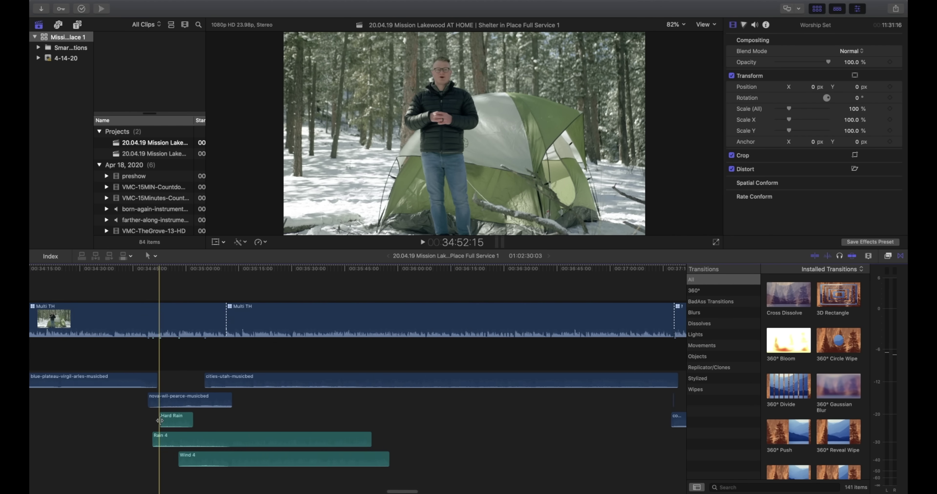
{"action": "left_click", "coordinate": [129, 380]}
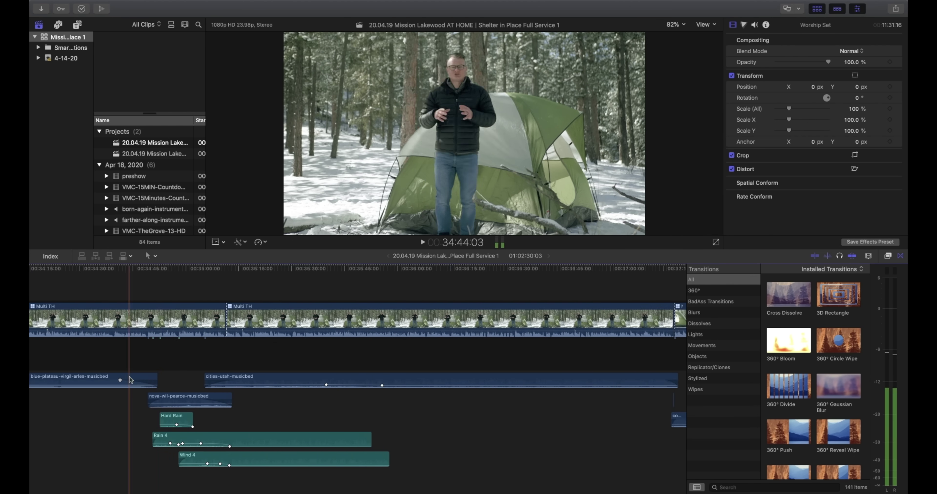
{"action": "key", "text": "shift+question"}
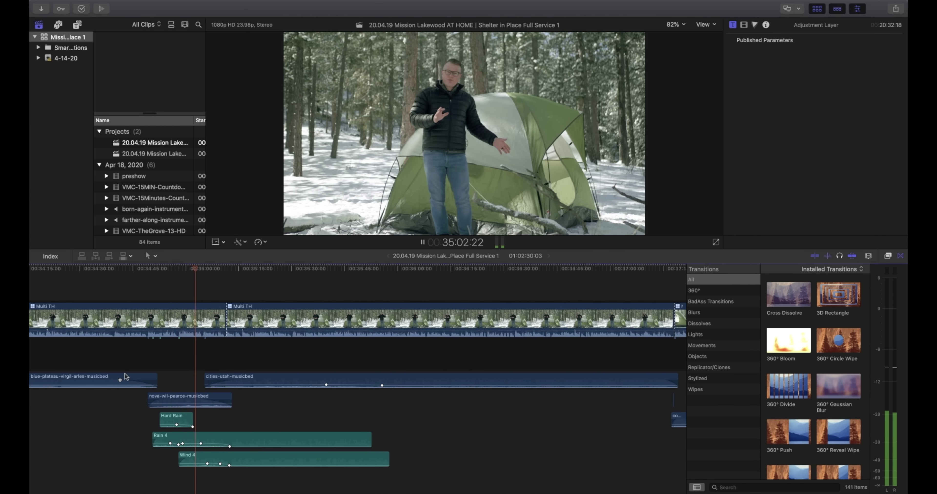
{"action": "key", "text": "space"}
Step: Look over the sermon's connected B-roll, title and music clips across the wider timeline
{"action": "key", "text": "super+minus"}
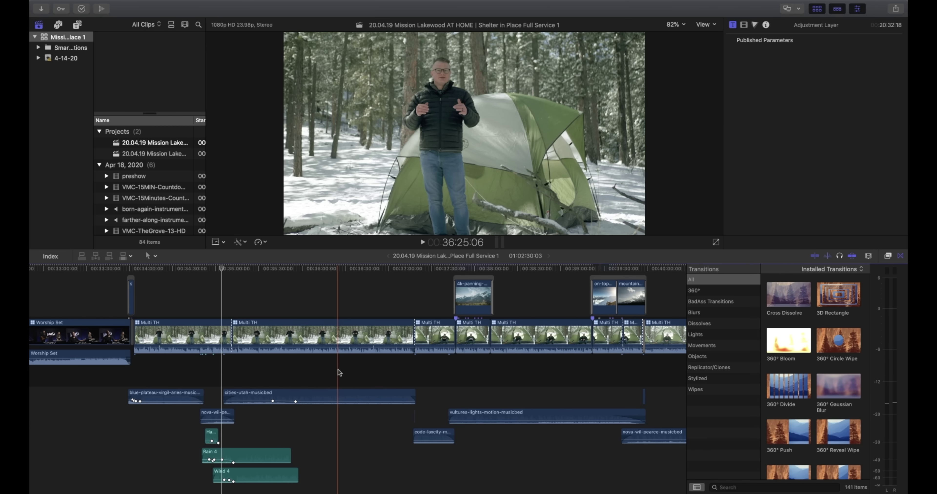
{"action": "key", "text": "super+minus"}
{"action": "key", "text": "super+minus"}
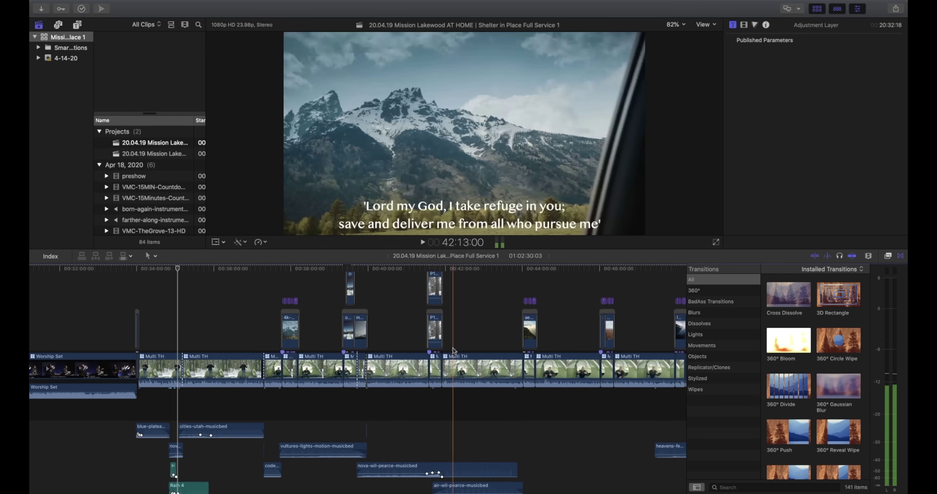
Step: Switch to Finder and select preshow.mp4 in the 20.04.19 - Mission Lakewood Sermon folder
{"action": "key", "text": "ctrl+Left"}
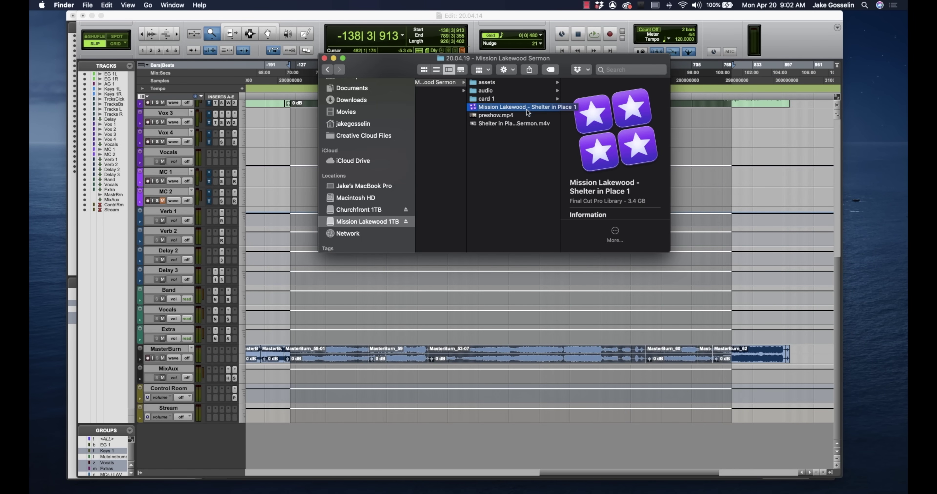
{"action": "left_click", "coordinate": [500, 115]}
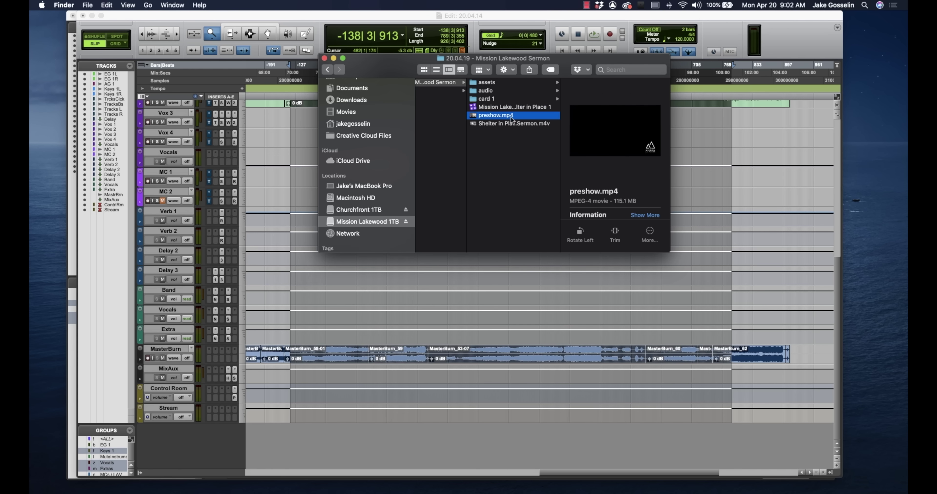
Step: Open preshow.mp4, skim ahead to about 01:34 to preview the devotionals announcement, and close the video
{"action": "double_click", "coordinate": [491, 115]}
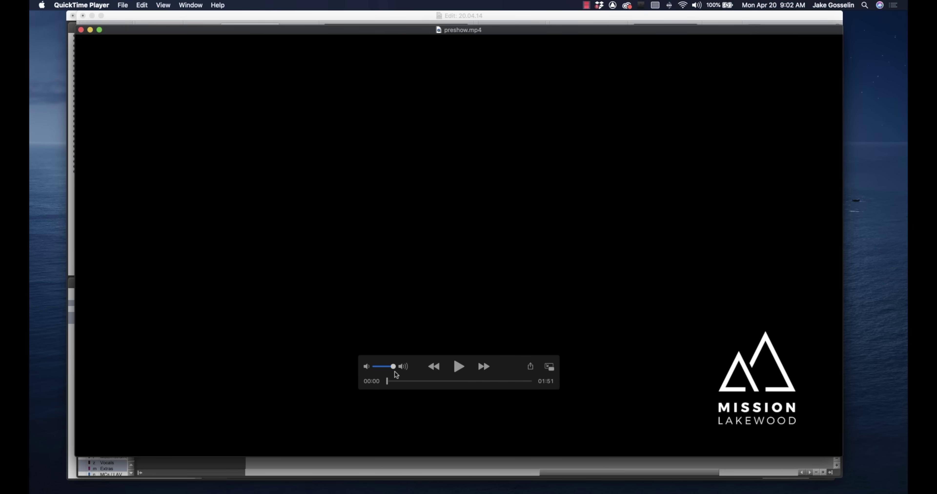
{"action": "left_click", "coordinate": [403, 382]}
{"action": "left_click_drag", "start_coordinate": [403, 381], "coordinate": [507, 385]}
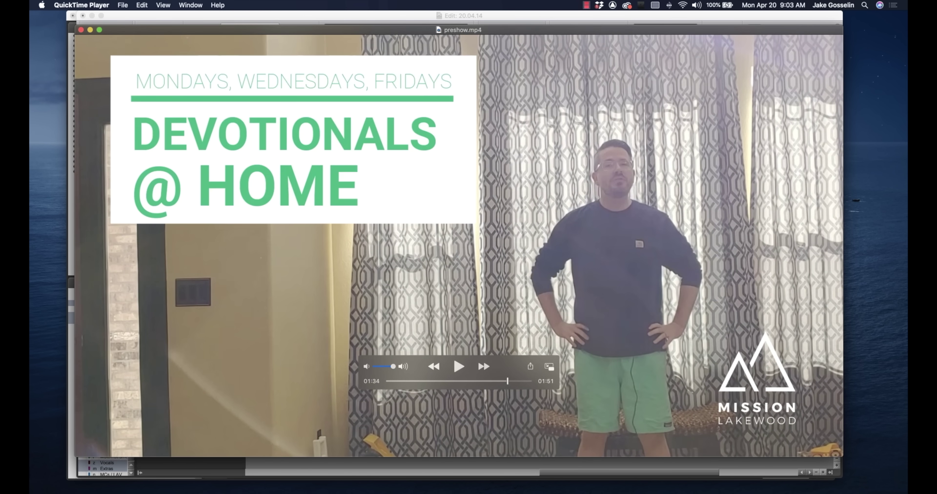
{"action": "left_click", "coordinate": [81, 30]}
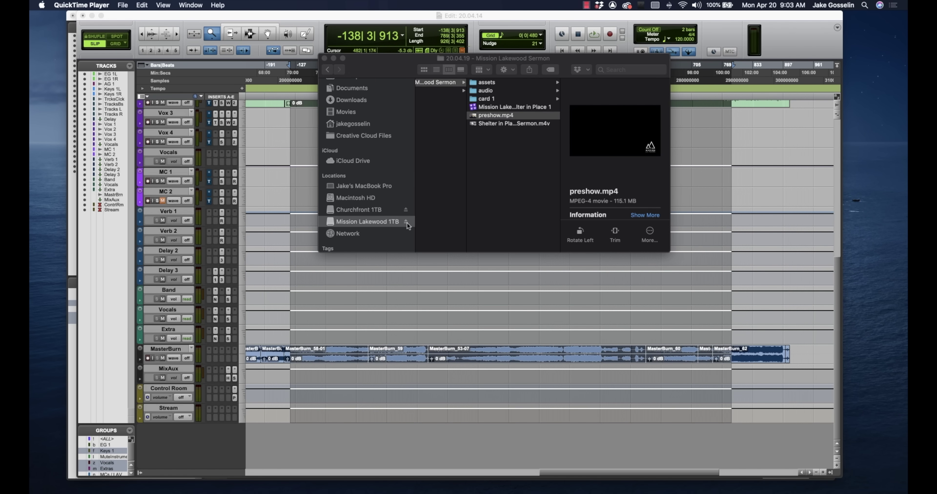
Step: Switch to Final Cut Pro and review the opening countdown section, including its mission_logo_white overlay and preshow clips
{"action": "key", "text": "ctrl+Right"}
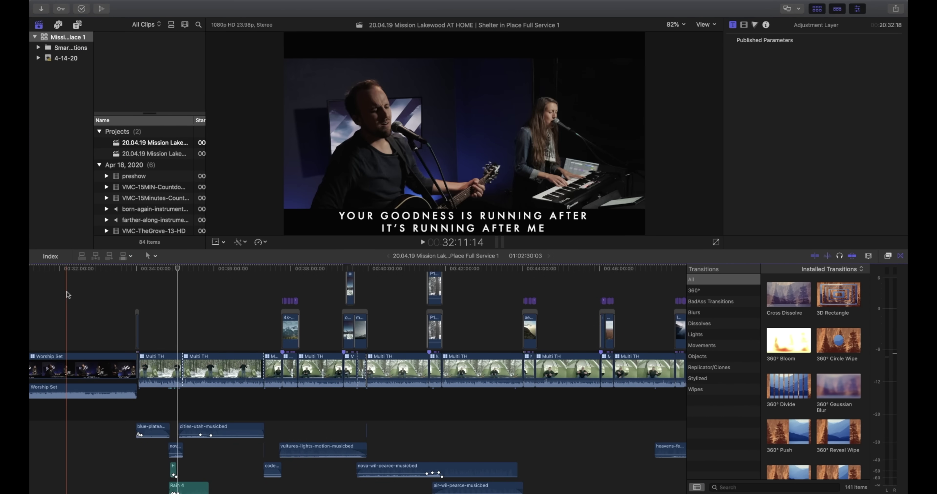
{"action": "key", "text": "Home"}
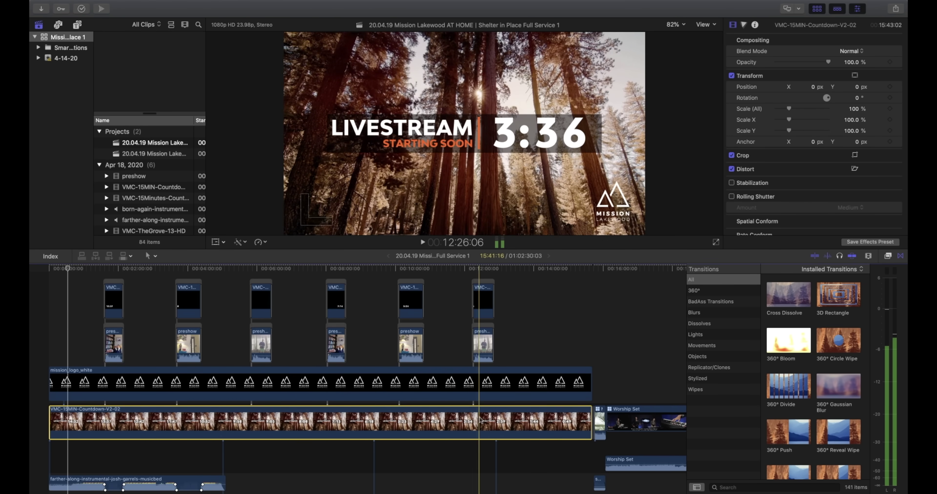
{"action": "left_click", "coordinate": [544, 385]}
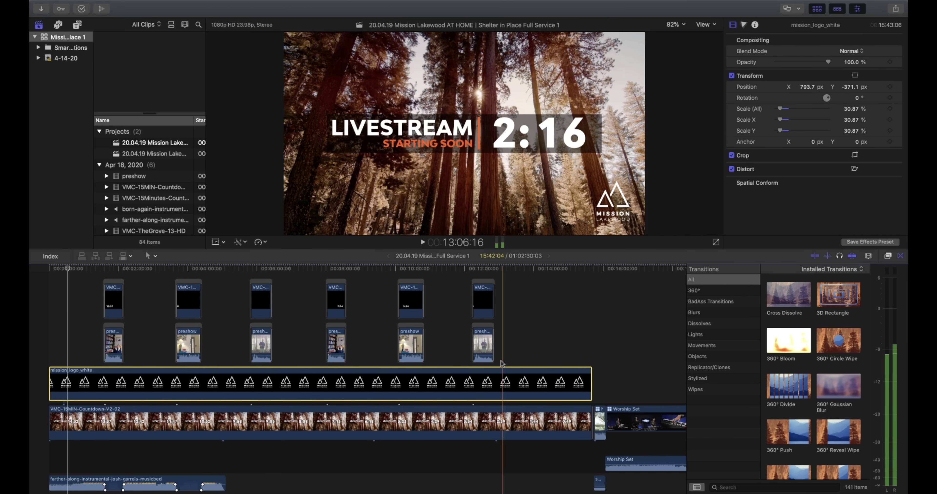
{"action": "left_click", "coordinate": [540, 268]}
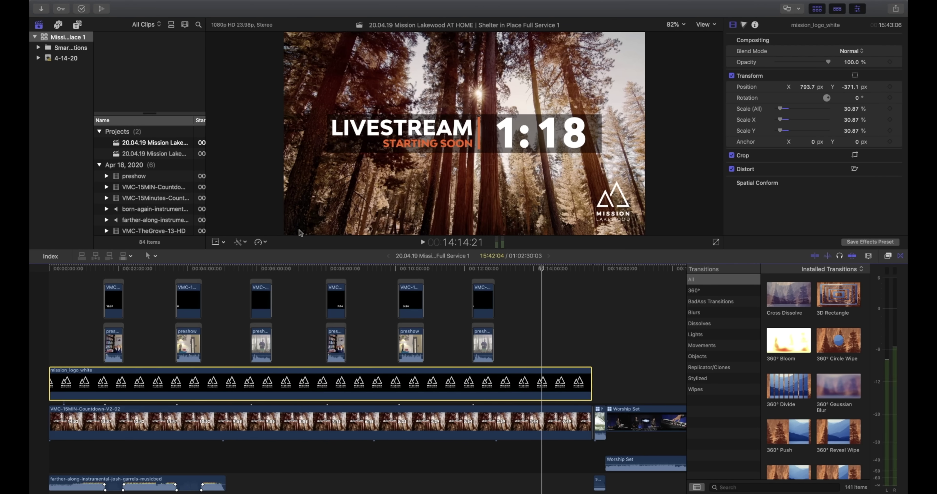
{"action": "left_click", "coordinate": [607, 210]}
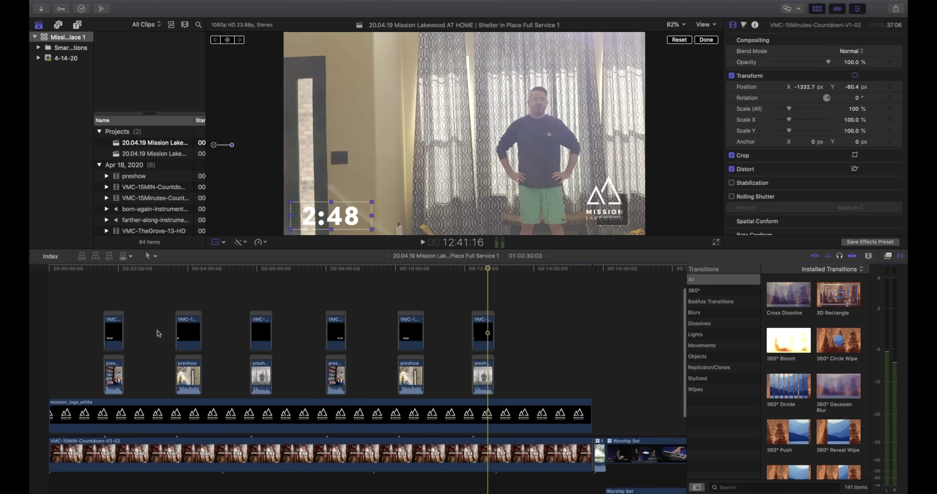
Step: Add the VMC-15Minutes-Countdown-V1-02 clip at the start of the timeline, above the existing preshow overlays
{"action": "left_click", "coordinate": [144, 192]}
{"action": "left_click", "coordinate": [144, 194]}
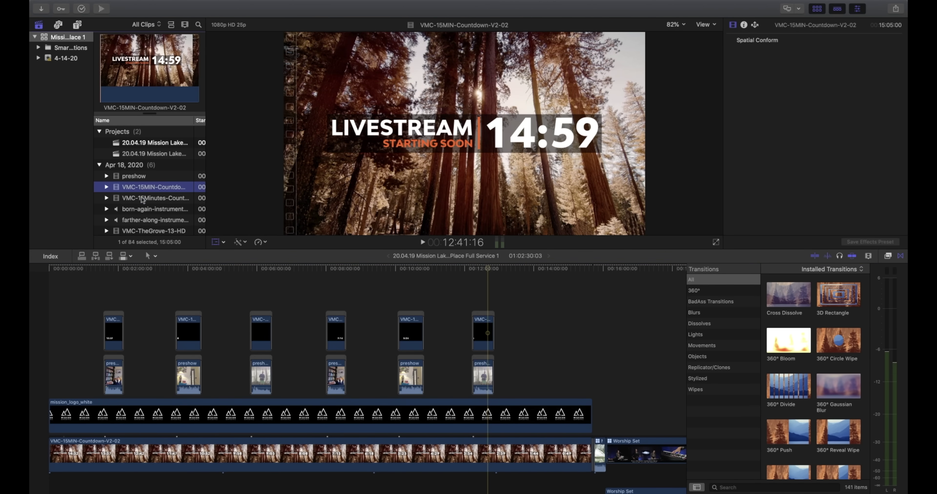
{"action": "mouse_move", "coordinate": [108, 86]}
{"action": "left_mouse_down"}
{"action": "mouse_move", "coordinate": [198, 81]}
{"action": "mouse_move", "coordinate": [102, 83]}
{"action": "mouse_move", "coordinate": [125, 86]}
{"action": "left_mouse_up"}
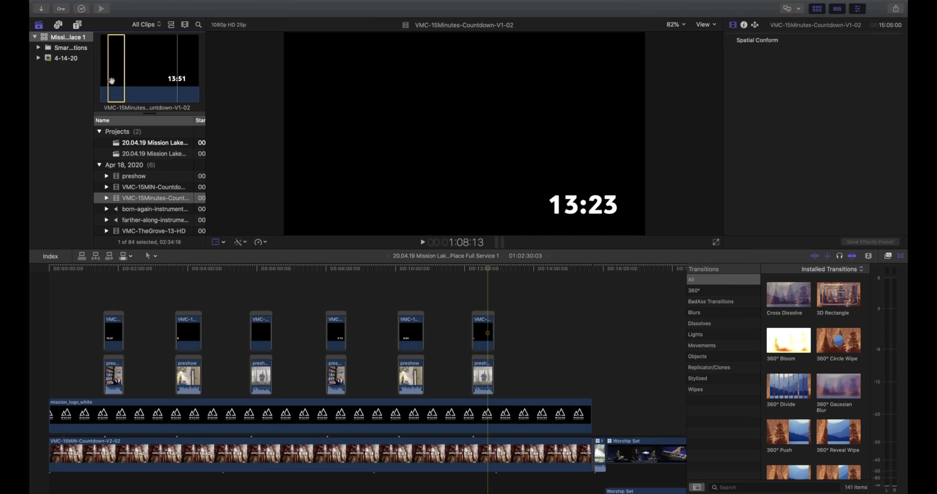
{"action": "key", "text": "super+a"}
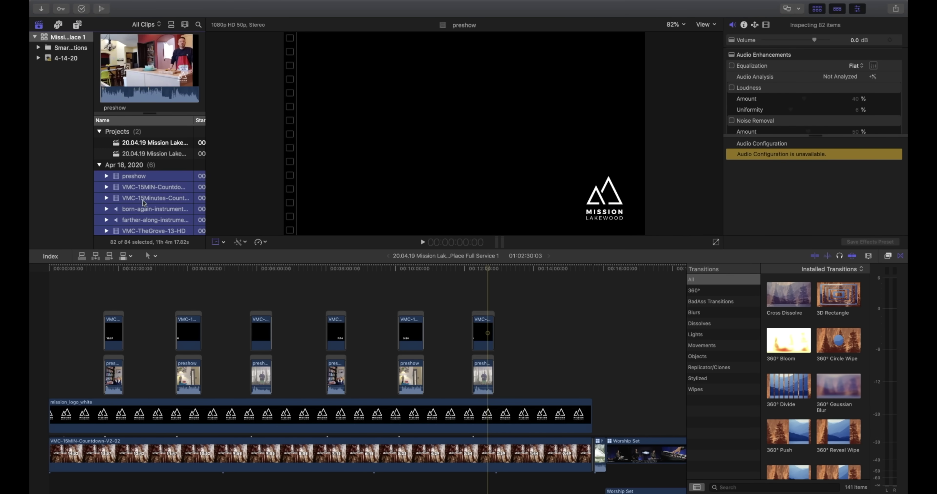
{"action": "left_click_drag", "start_coordinate": [144, 202], "coordinate": [80, 288]}
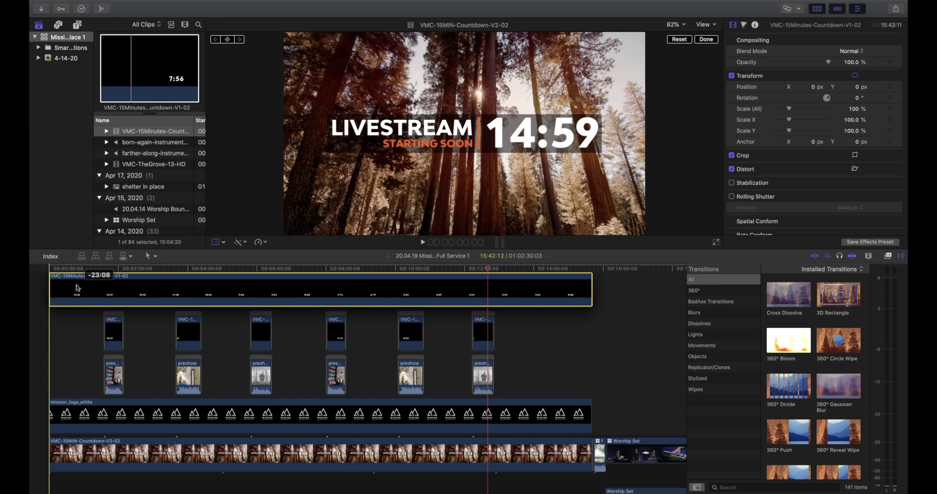
Step: With the playhead at about 7:05, crop the added countdown clip tightly around its digits
{"action": "left_click", "coordinate": [295, 269]}
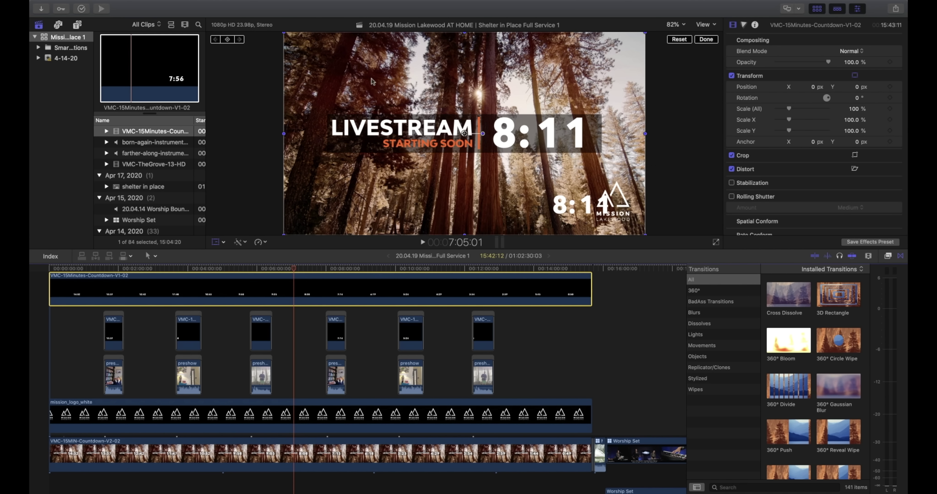
{"action": "left_click", "coordinate": [223, 242]}
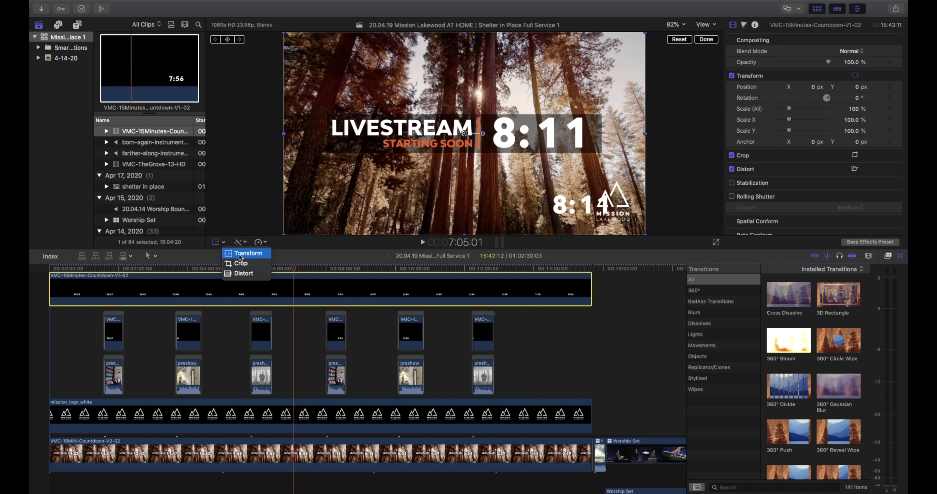
{"action": "left_click", "coordinate": [232, 263]}
{"action": "left_click_drag", "start_coordinate": [284, 34], "coordinate": [542, 191]}
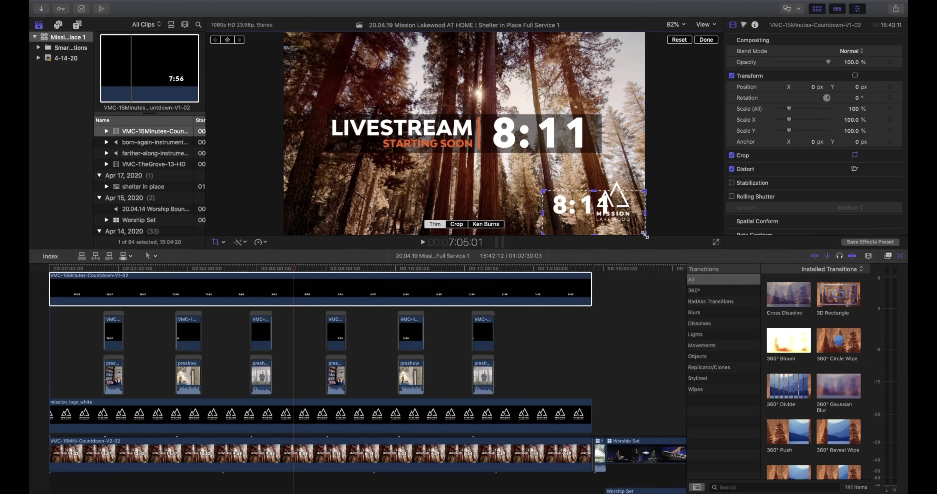
{"action": "left_click_drag", "start_coordinate": [644, 235], "coordinate": [617, 219]}
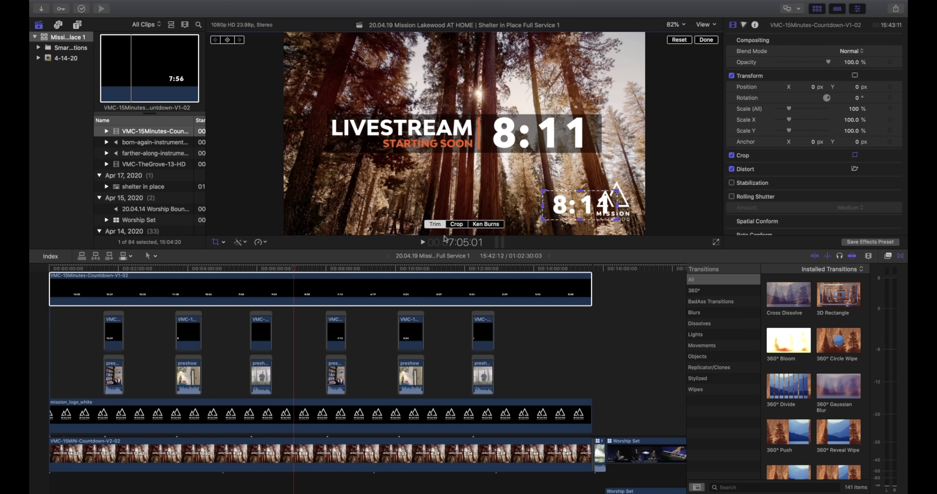
Step: Transform the cropped countdown to the frame's lower-left corner, about X -1280 px, Y -318 px, and delete the added clip
{"action": "left_click", "coordinate": [223, 242]}
{"action": "left_click", "coordinate": [233, 253]}
{"action": "left_click_drag", "start_coordinate": [579, 208], "coordinate": [305, 204]}
{"action": "left_click", "coordinate": [260, 269]}
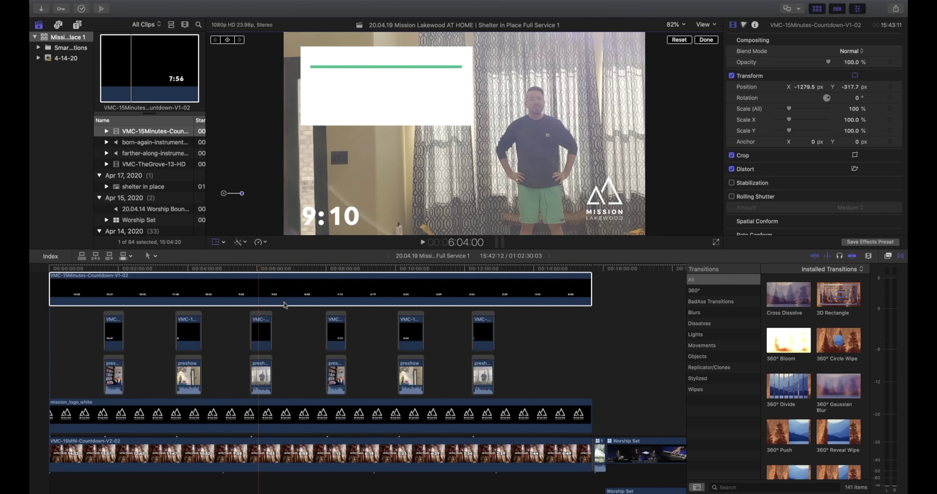
{"action": "key", "text": "Delete"}
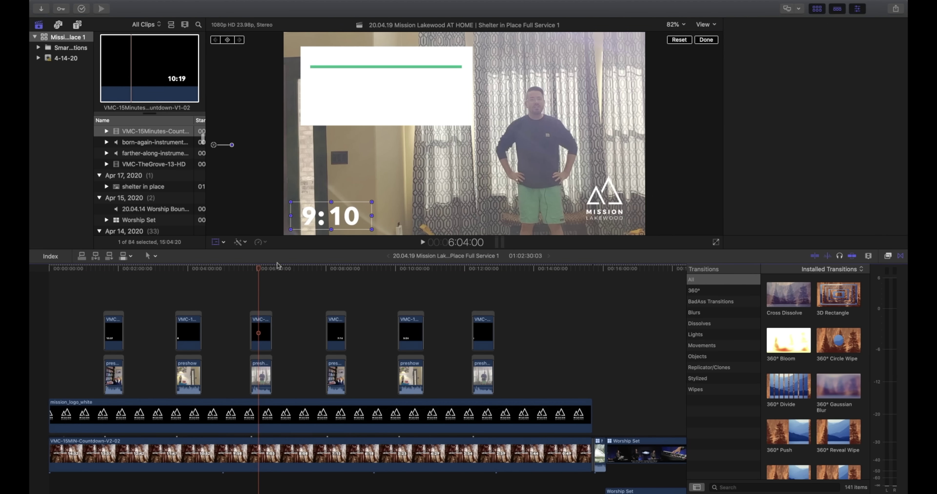
{"action": "left_click", "coordinate": [216, 242]}
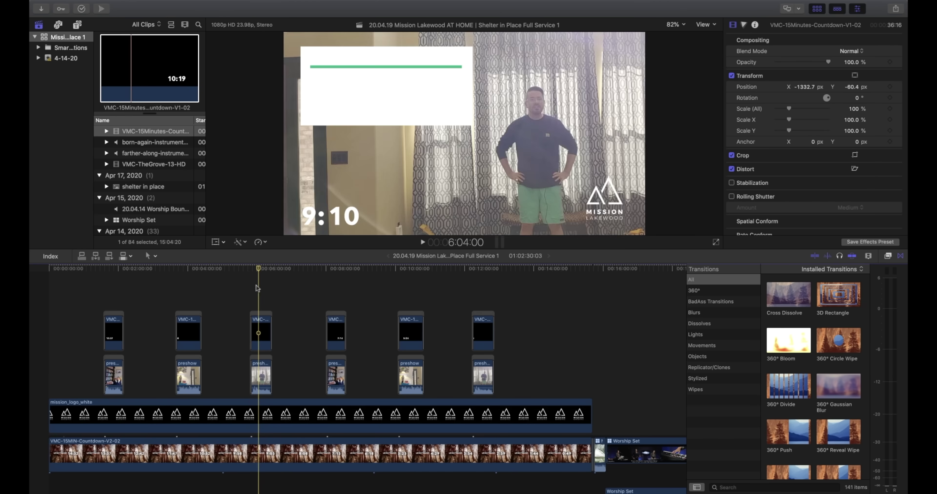
Step: Preview the existing corner countdowns over the preshow clips, checking the timeline at about 10:24 and 10:46
{"action": "left_click", "coordinate": [259, 328]}
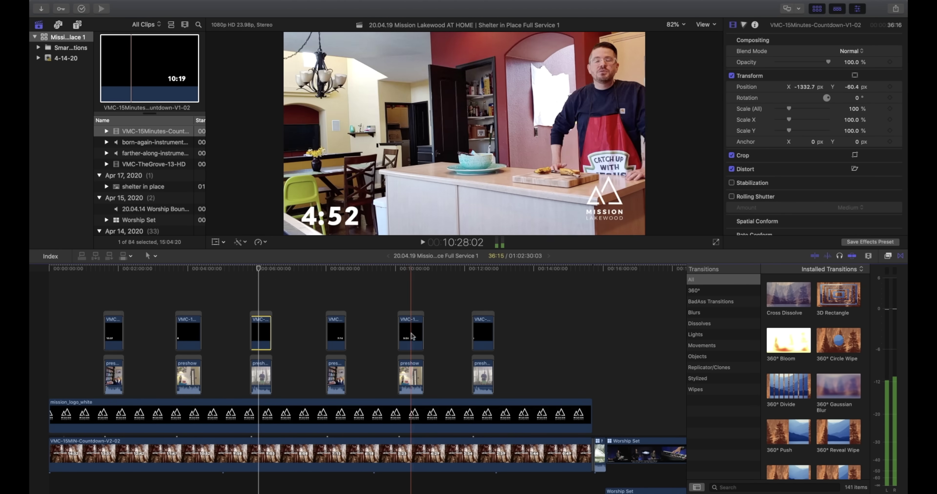
{"action": "left_click", "coordinate": [409, 270]}
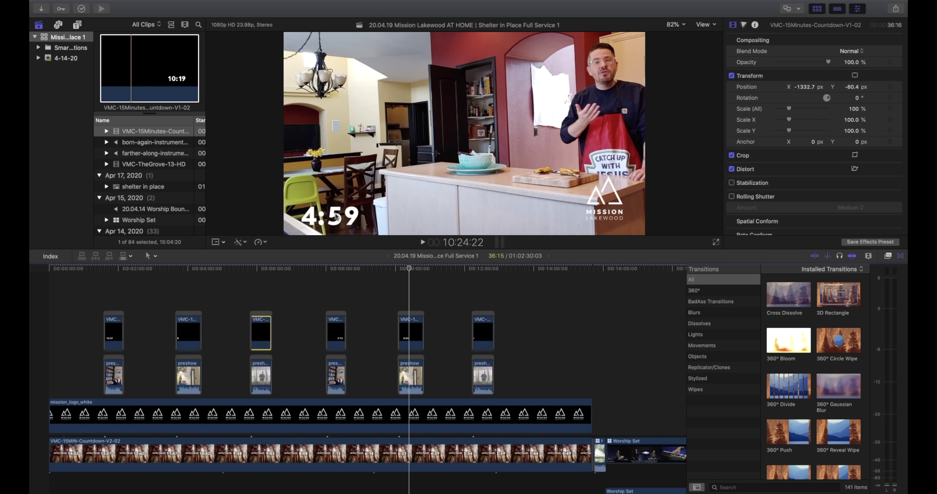
{"action": "left_click", "coordinate": [422, 270]}
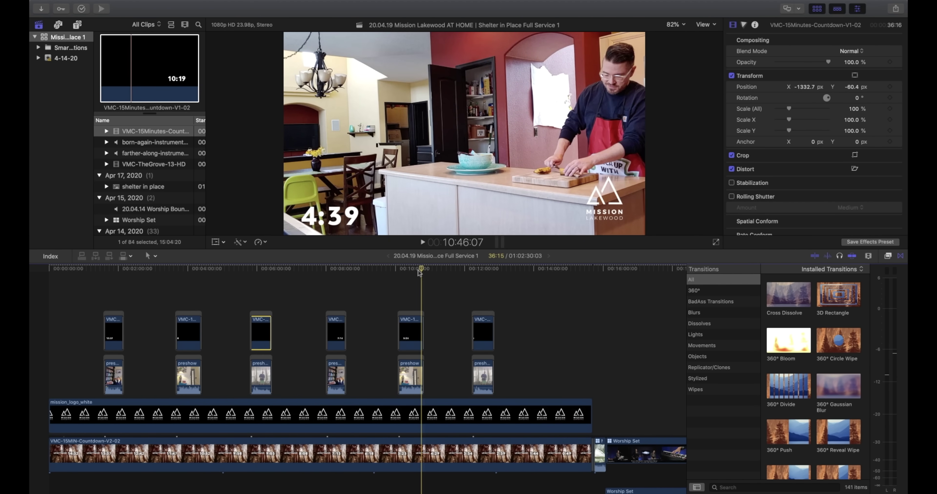
{"action": "key", "text": "space"}
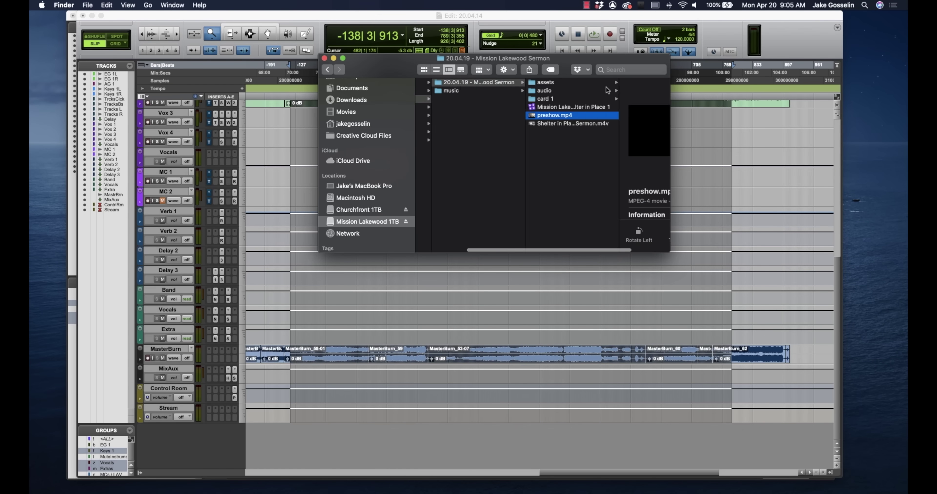
Step: Switch to Finder and show the 1. Mission Branding files inside the 4. Assets folder
{"action": "key", "text": "Left"}
{"action": "key", "text": "Left"}
{"action": "key", "text": "Down"}
{"action": "key", "text": "Down"}
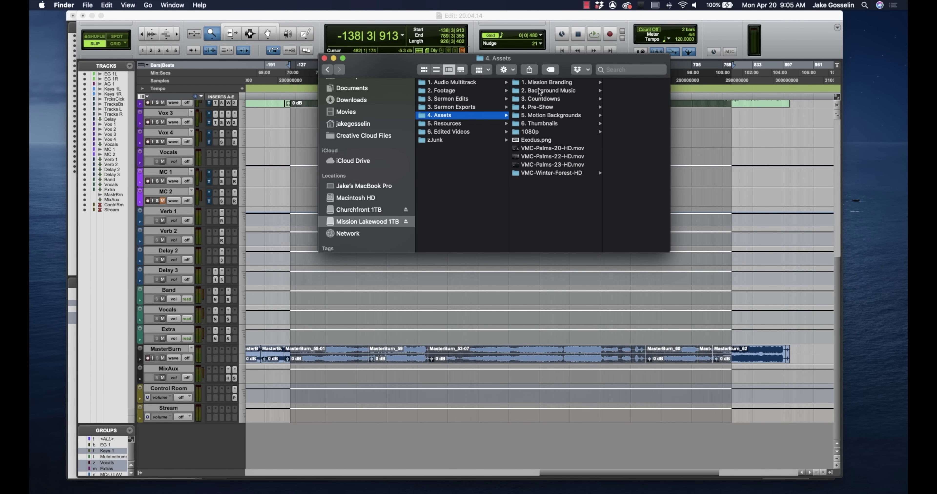
{"action": "left_click", "coordinate": [552, 82]}
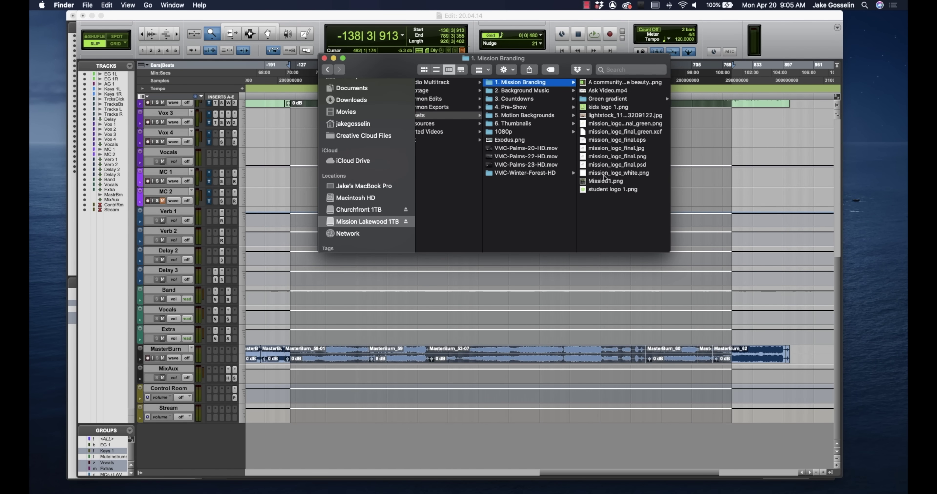
Step: Look through the 2. Background Music, 3. Countdowns and 5. Motion Backgrounds folders, previewing the farther-along track and VMC-15Minutes-Countdown-V1-02.mov
{"action": "left_click", "coordinate": [524, 92]}
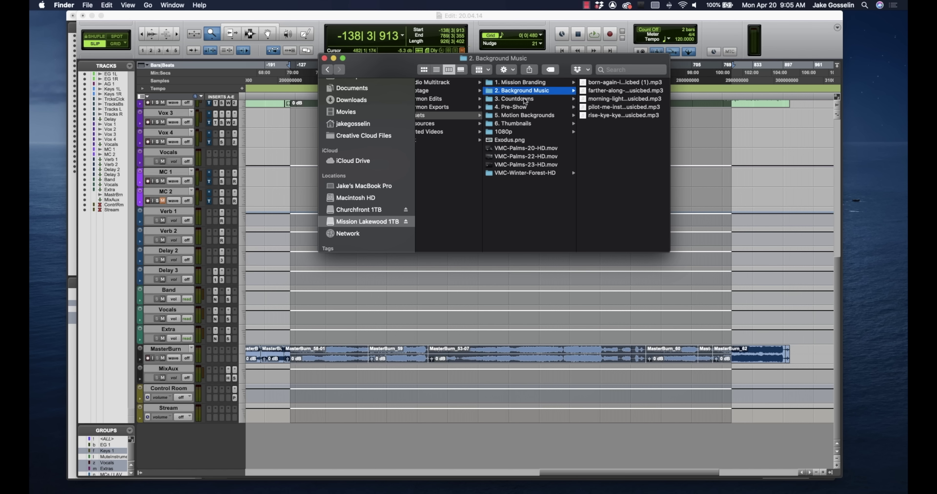
{"action": "left_click", "coordinate": [597, 92]}
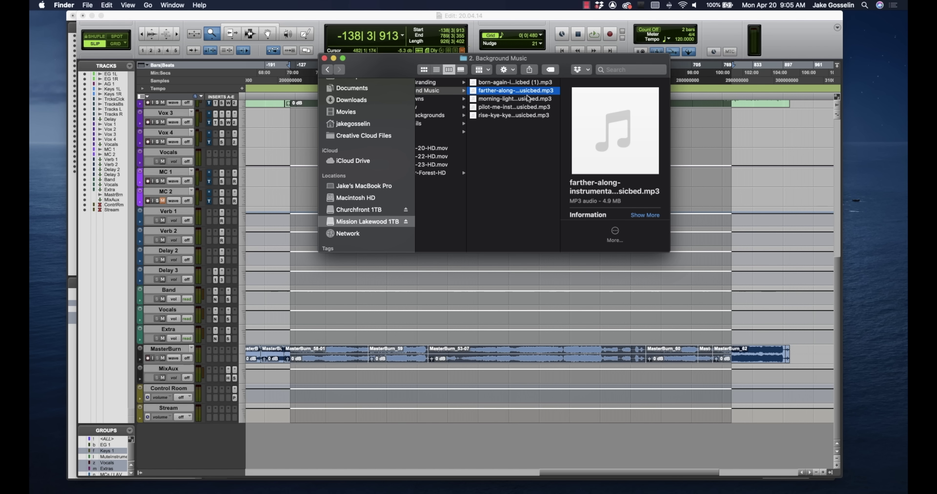
{"action": "scroll", "coordinate": [528, 98], "scroll_direction": "left", "scroll_amount": 5}
{"action": "left_click", "coordinate": [519, 99]}
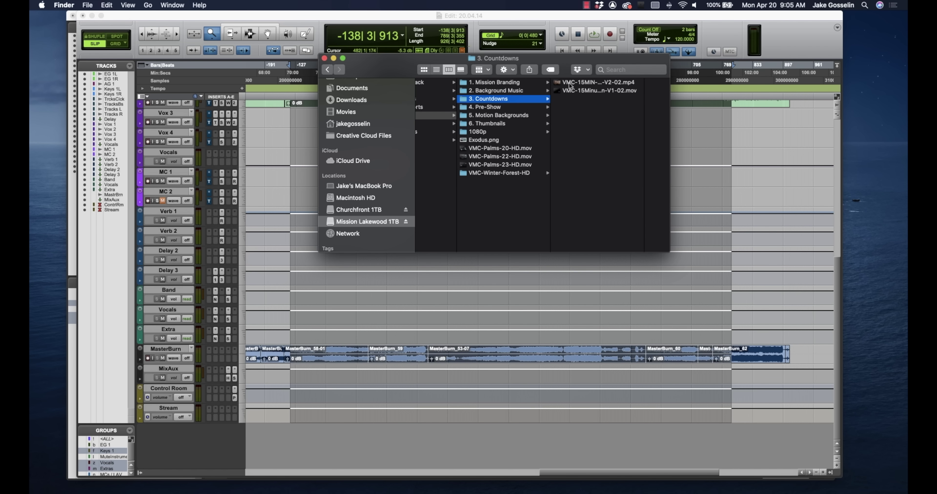
{"action": "left_click", "coordinate": [521, 92]}
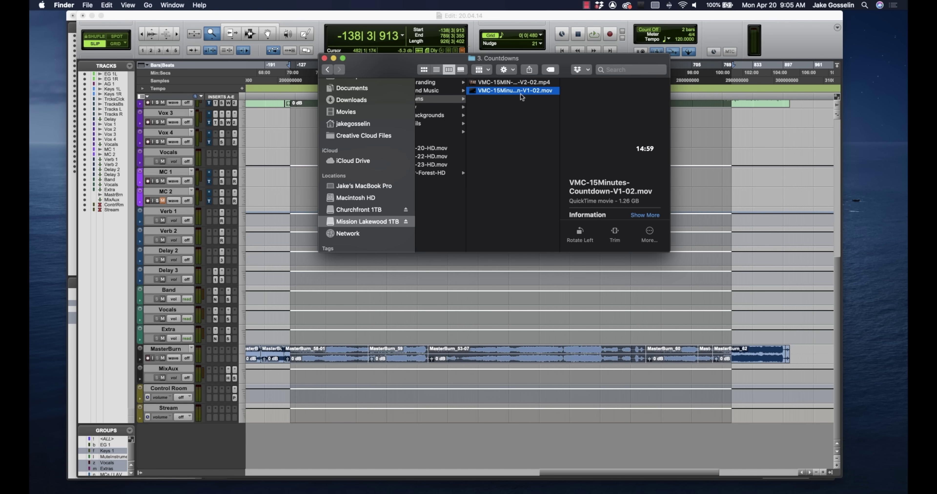
{"action": "scroll", "coordinate": [510, 112], "scroll_direction": "left", "scroll_amount": 3}
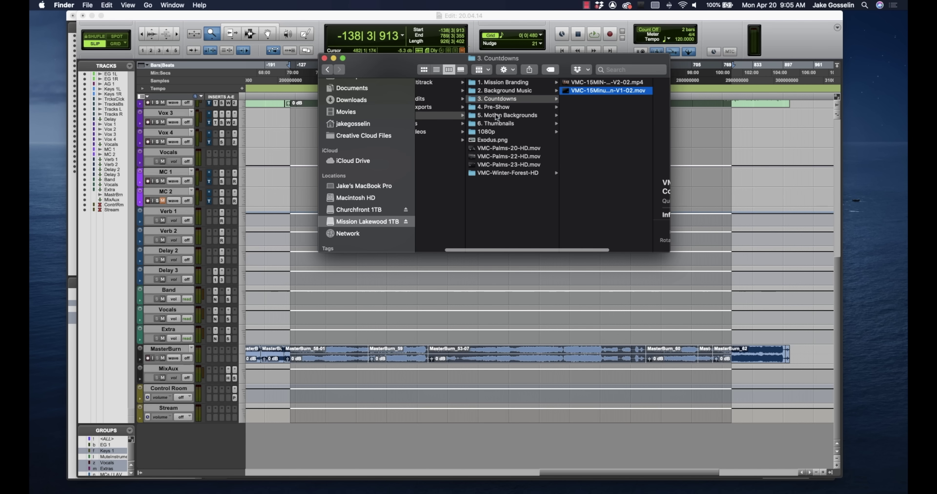
{"action": "left_click", "coordinate": [496, 115]}
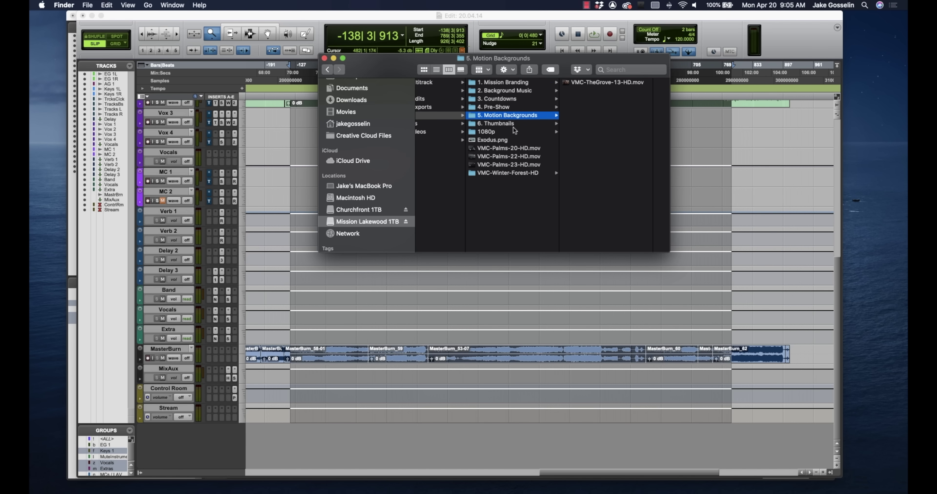
Step: Return to Final Cut Pro and preview the Worship Set clip after the countdown, at about 17:42 and 18:34
{"action": "key", "text": "ctrl+Right"}
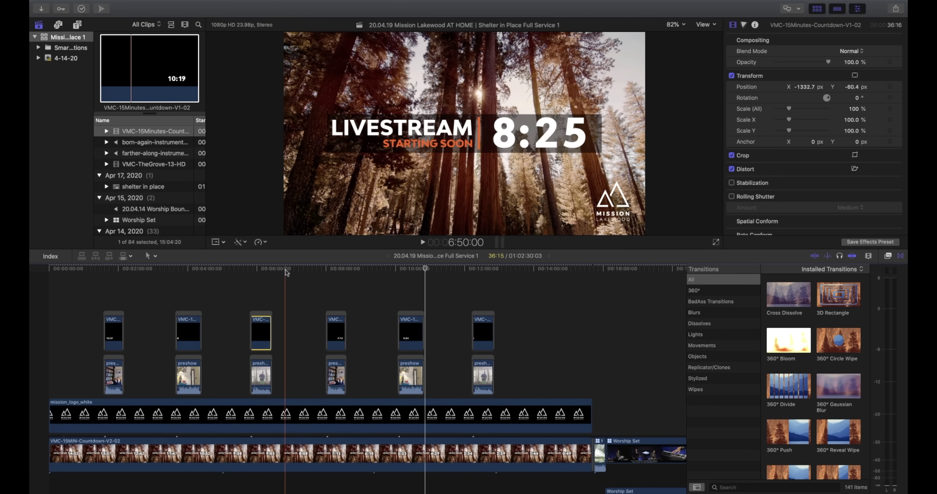
{"action": "scroll", "coordinate": [618, 305], "scroll_direction": "right", "scroll_amount": 5}
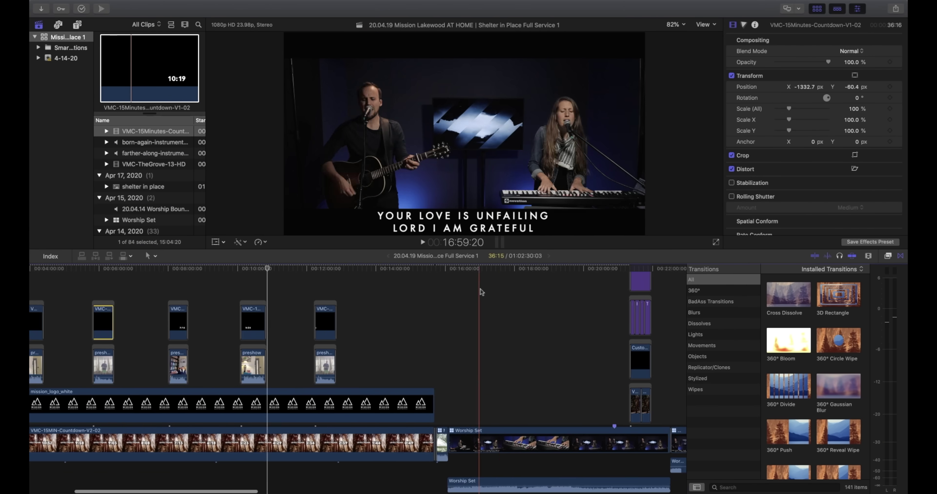
{"action": "left_click", "coordinate": [479, 289]}
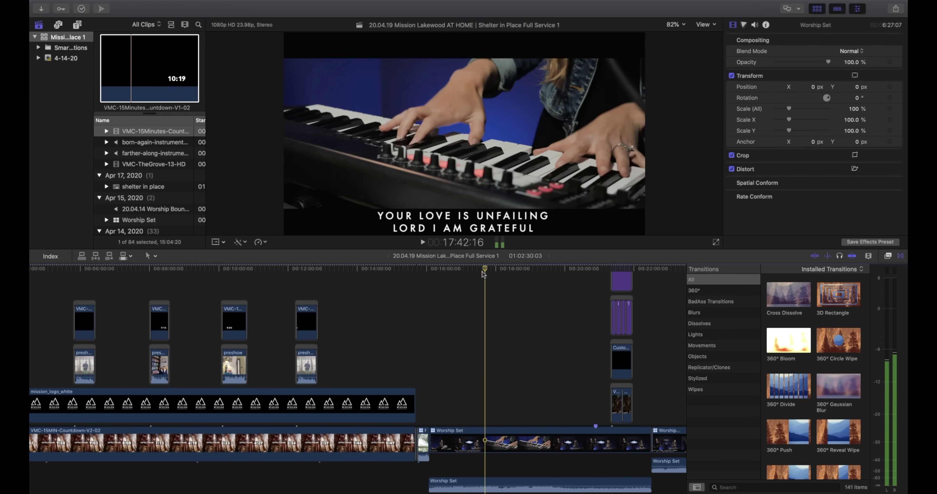
{"action": "left_click", "coordinate": [515, 269]}
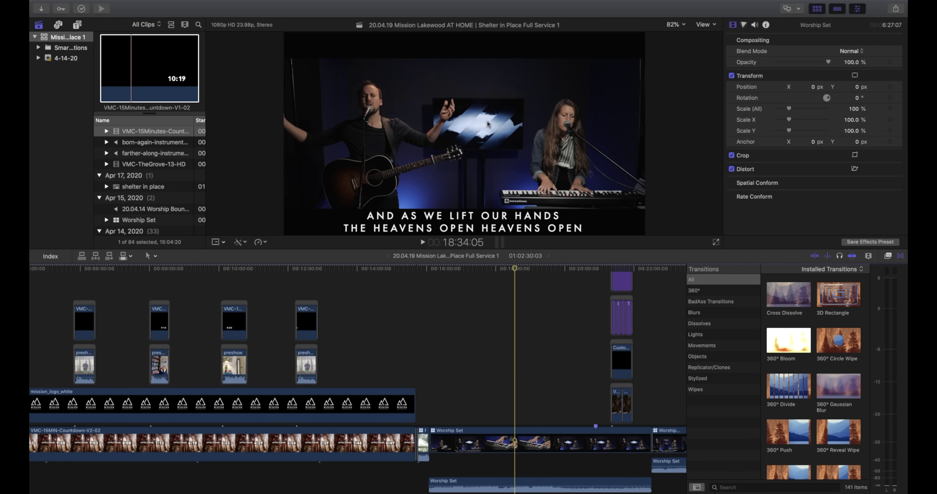
Step: Preview the Psalm 121 scripture titles over the Worship Set clip, playing from about 21:20
{"action": "scroll", "coordinate": [555, 331], "scroll_direction": "right", "scroll_amount": 6}
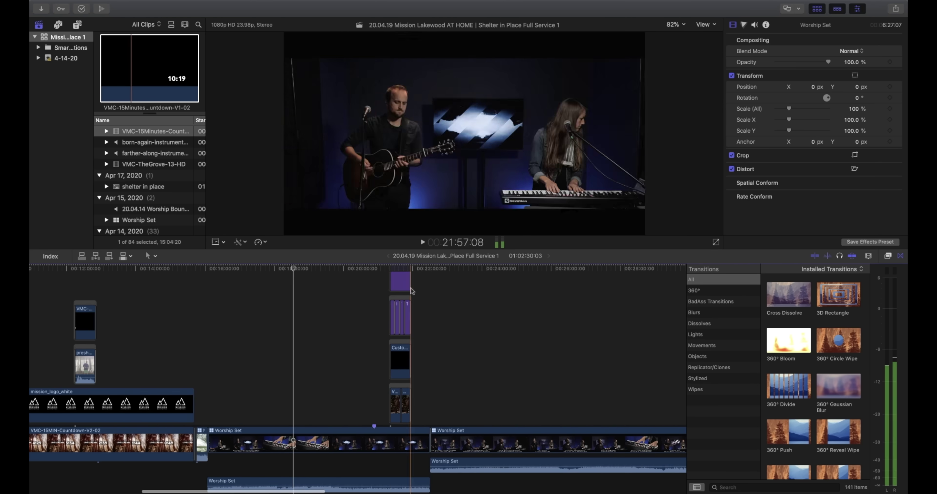
{"action": "left_click", "coordinate": [405, 268]}
{"action": "left_click", "coordinate": [490, 292]}
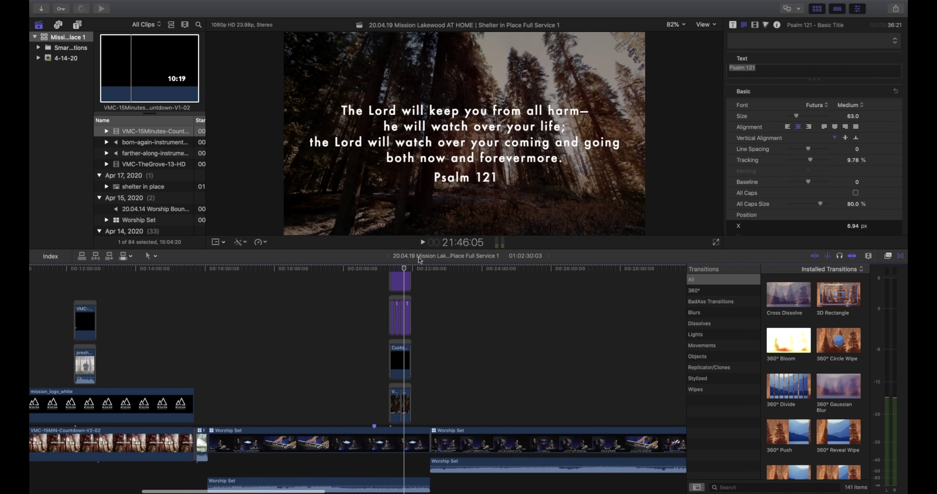
{"action": "scroll", "coordinate": [432, 302], "scroll_direction": "up", "scroll_amount": 5}
{"action": "left_click", "coordinate": [228, 270]}
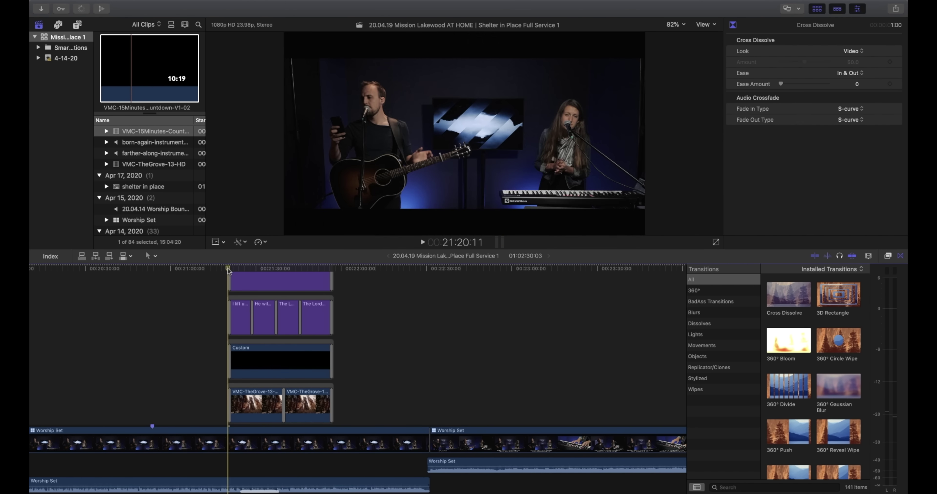
{"action": "key", "text": "space"}
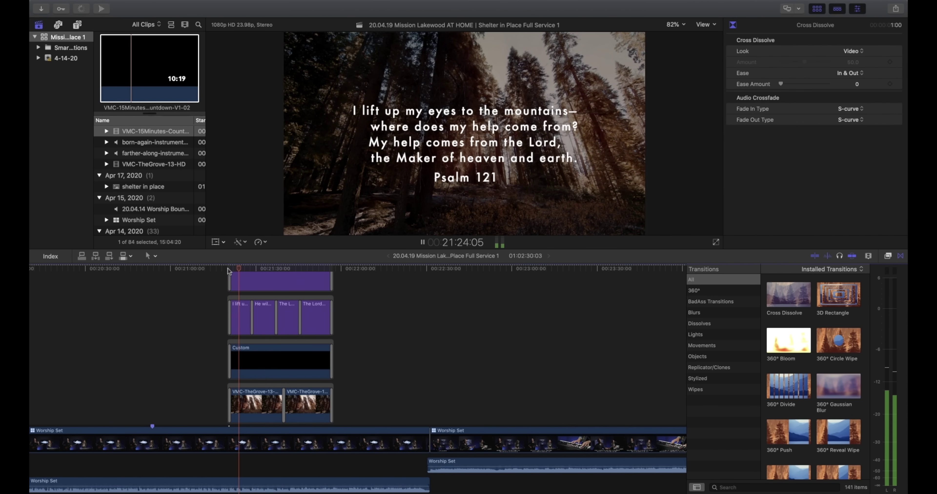
{"action": "key", "text": "space"}
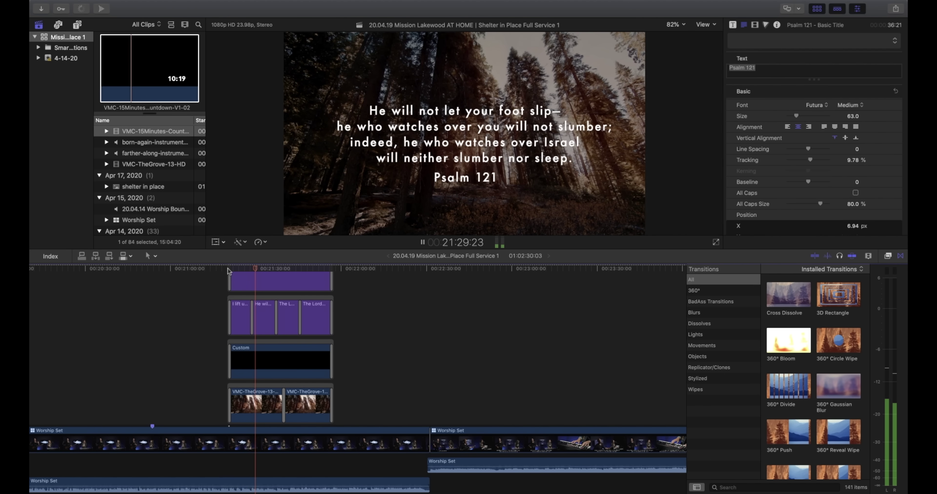
{"action": "key", "text": "space"}
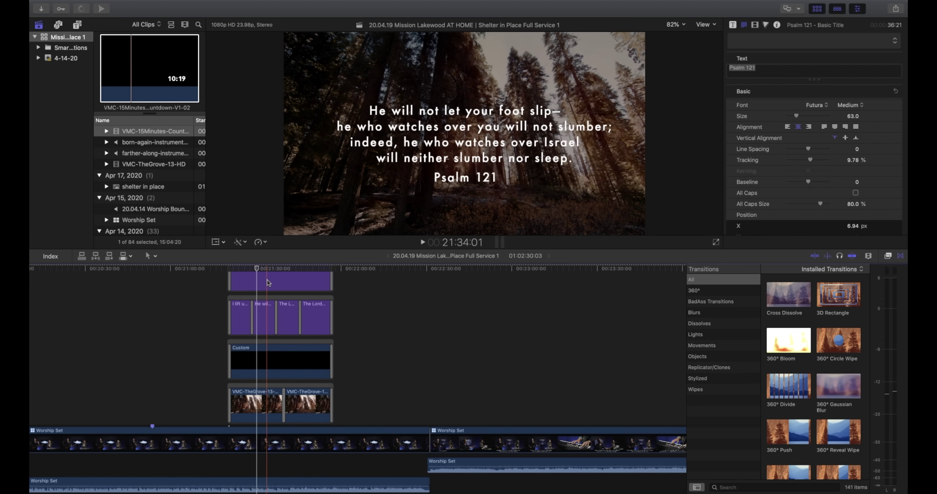
Step: Select the black Custom layer between the scripture titles and forest background and toggle its visibility to compare the text's readability
{"action": "scroll", "coordinate": [265, 301], "scroll_direction": "down", "scroll_amount": 1}
{"action": "left_click", "coordinate": [267, 346]}
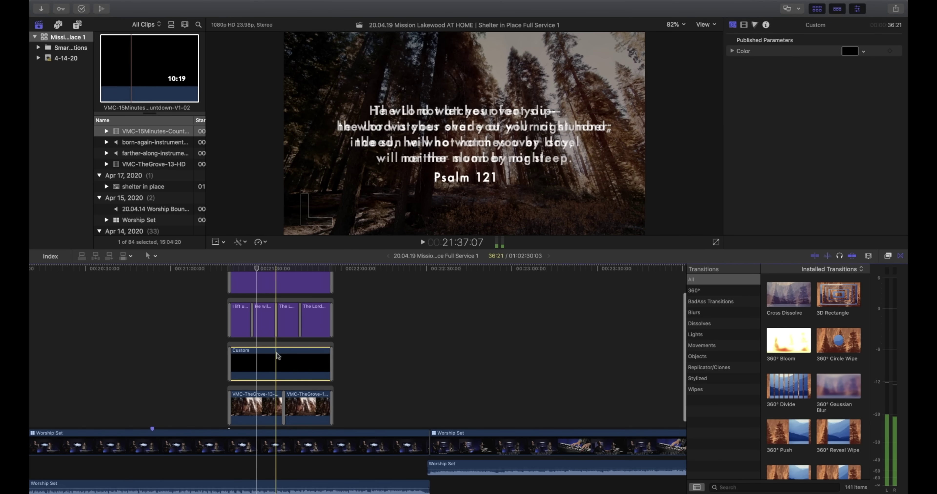
{"action": "scroll", "coordinate": [420, 310], "scroll_direction": "up", "scroll_amount": 5}
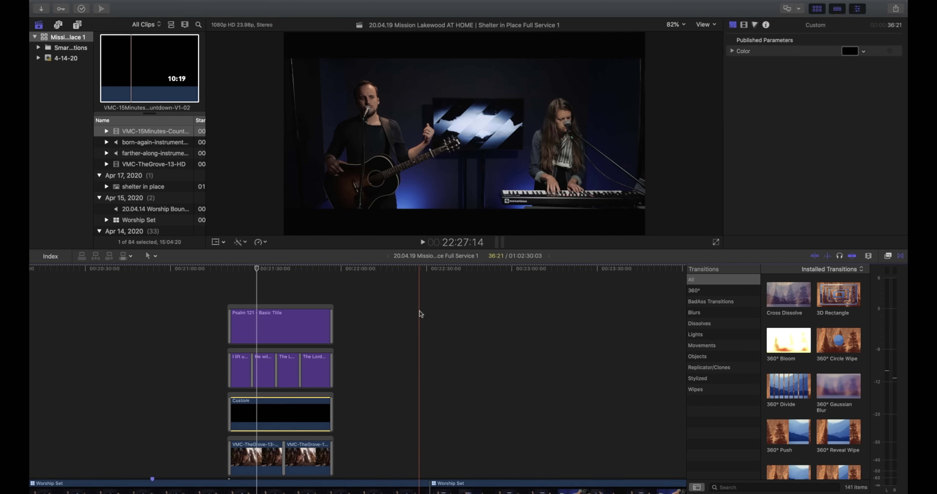
{"action": "scroll", "coordinate": [385, 335], "scroll_direction": "down", "scroll_amount": 2}
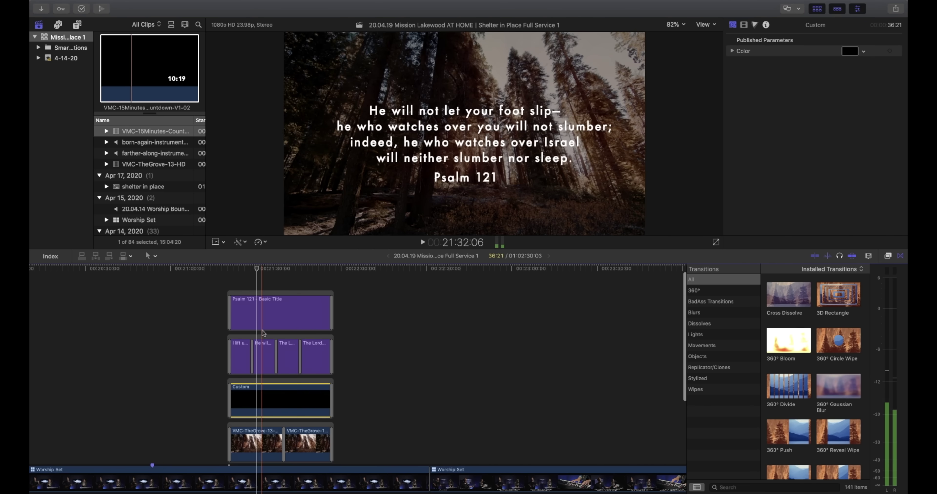
{"action": "key", "text": "v"}
{"action": "key", "text": "v"}
{"action": "key", "text": "v"}
{"action": "key", "text": "v"}
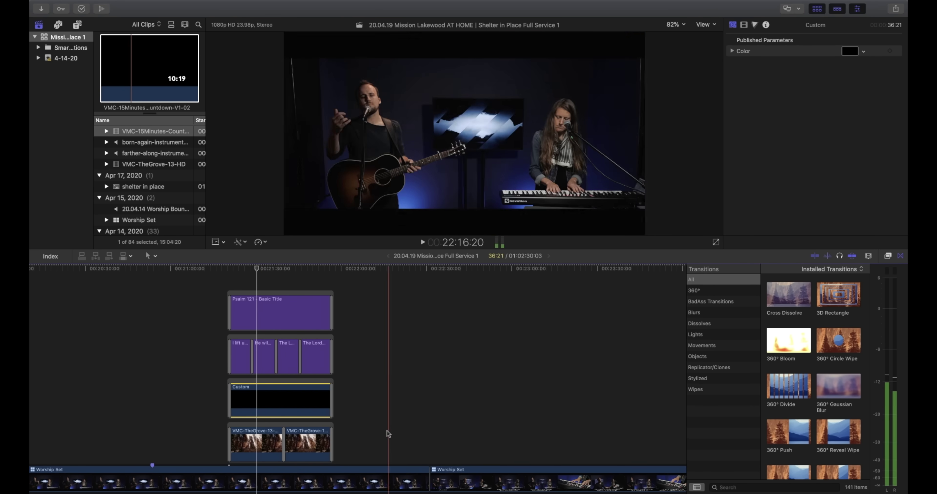
Step: Return to the start of the timeline and play the livestream countdown with its background music
{"action": "scroll", "coordinate": [490, 347], "scroll_direction": "down", "scroll_amount": 5}
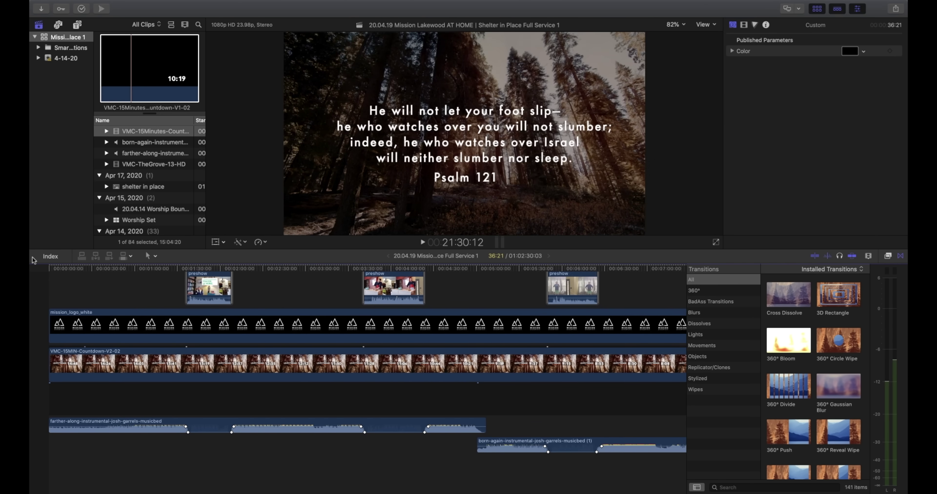
{"action": "key", "text": "Home"}
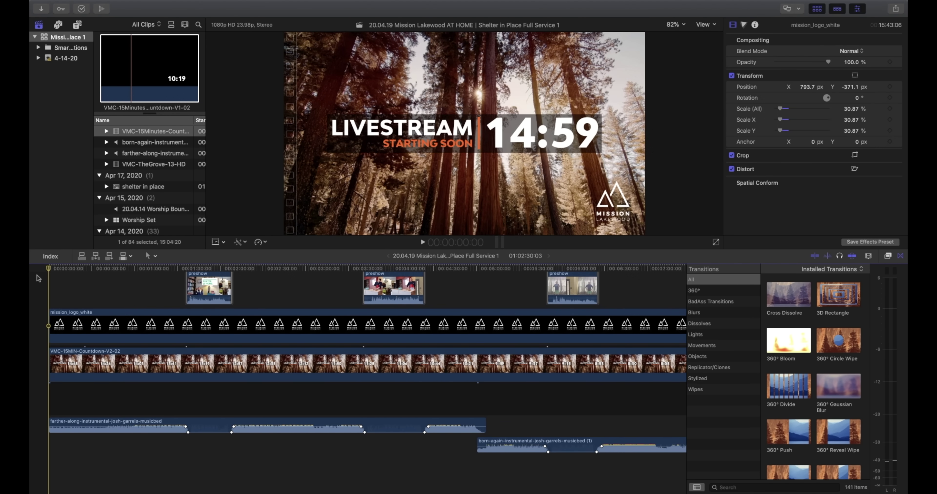
{"action": "scroll", "coordinate": [39, 278], "scroll_direction": "up", "scroll_amount": 3}
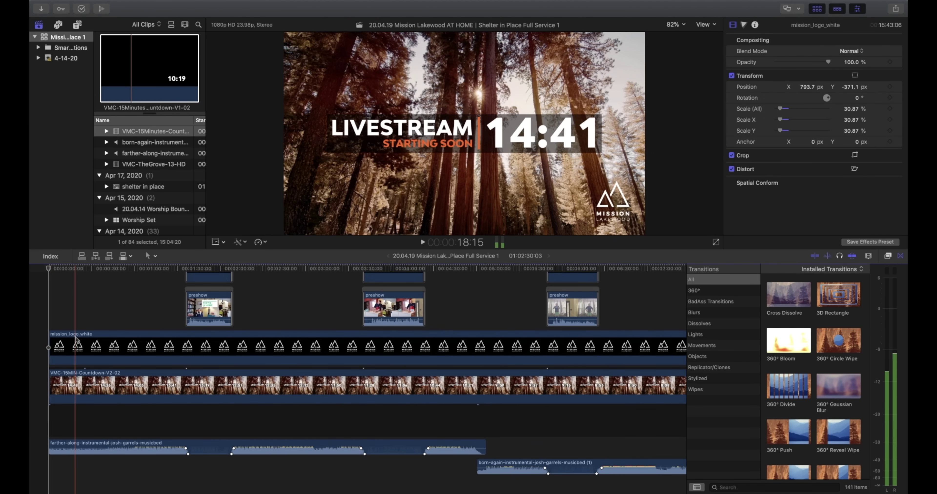
{"action": "scroll", "coordinate": [75, 440], "scroll_direction": "down", "scroll_amount": 3}
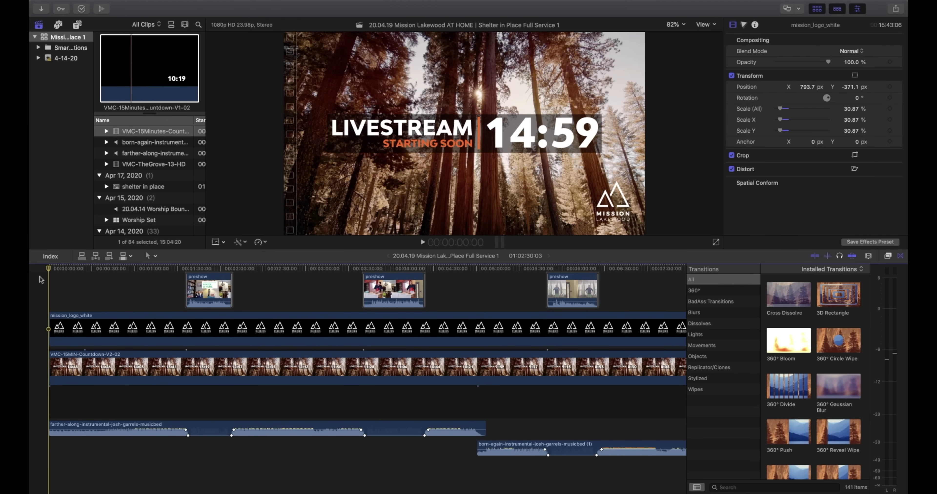
{"action": "key", "text": "space"}
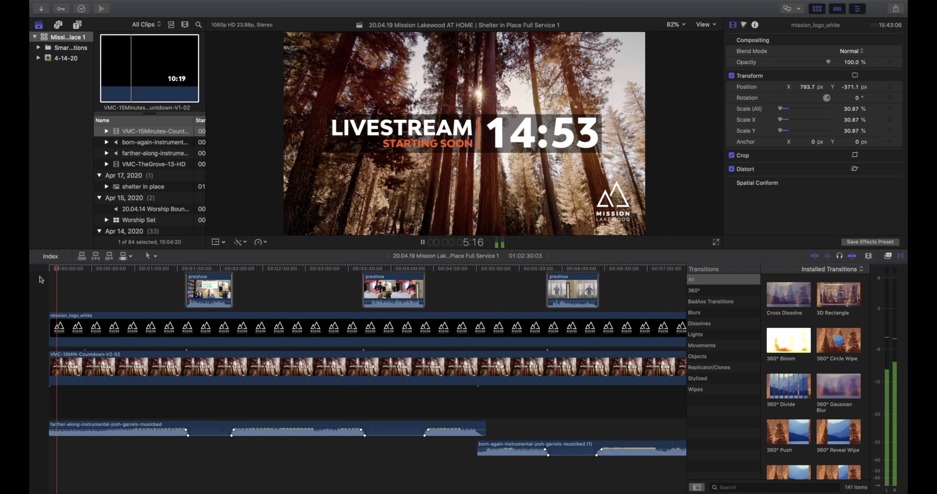
Step: Switch to Chrome and open the Musicbed website
{"action": "key", "text": "ctrl+Left"}
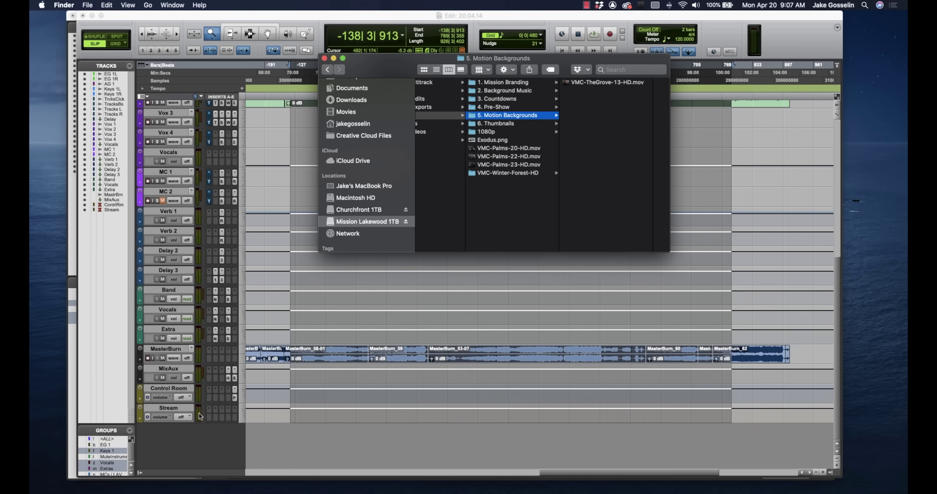
{"action": "left_click", "coordinate": [251, 485]}
{"action": "type", "text": "musicbed"}
{"action": "key", "text": "Return"}
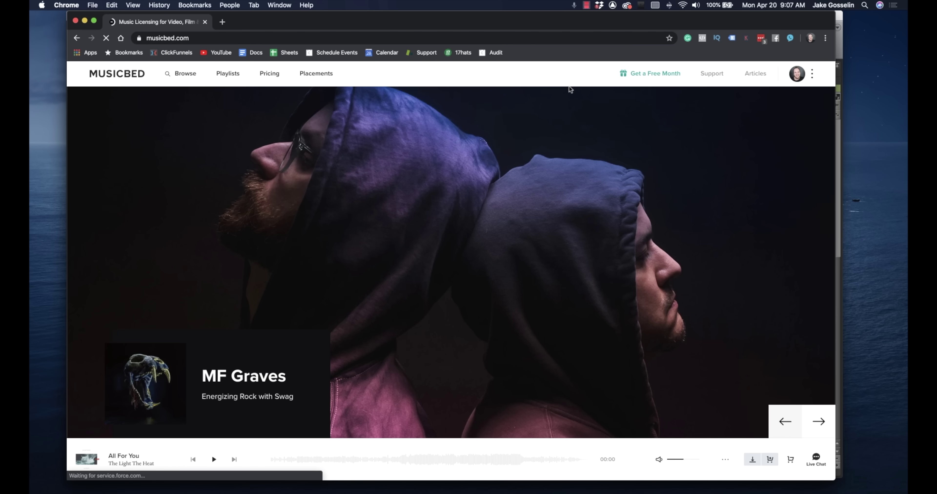
Step: Show Musicbed's pricing page and examine the subscription plans, including Non-Profit and Business
{"action": "mouse_move", "coordinate": [724, 71]}
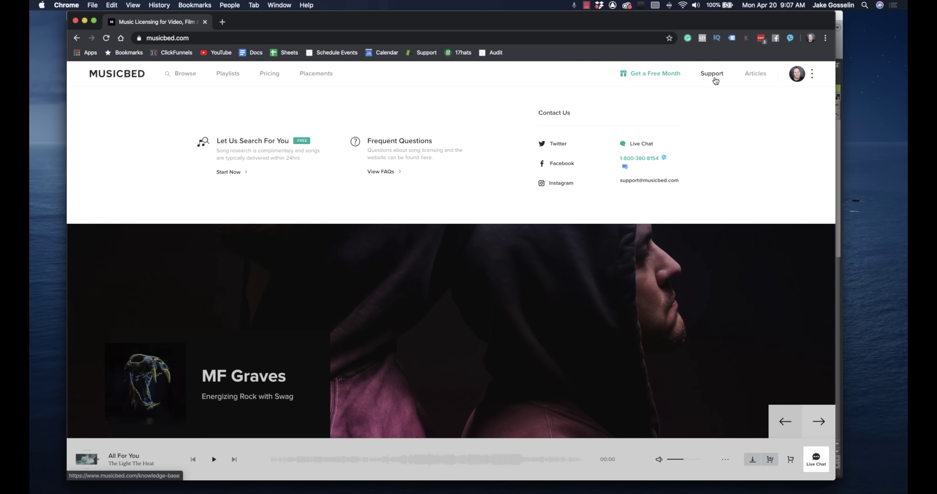
{"action": "scroll", "coordinate": [368, 272], "scroll_direction": "down", "scroll_amount": 6}
{"action": "scroll", "coordinate": [420, 283], "scroll_direction": "up", "scroll_amount": 6}
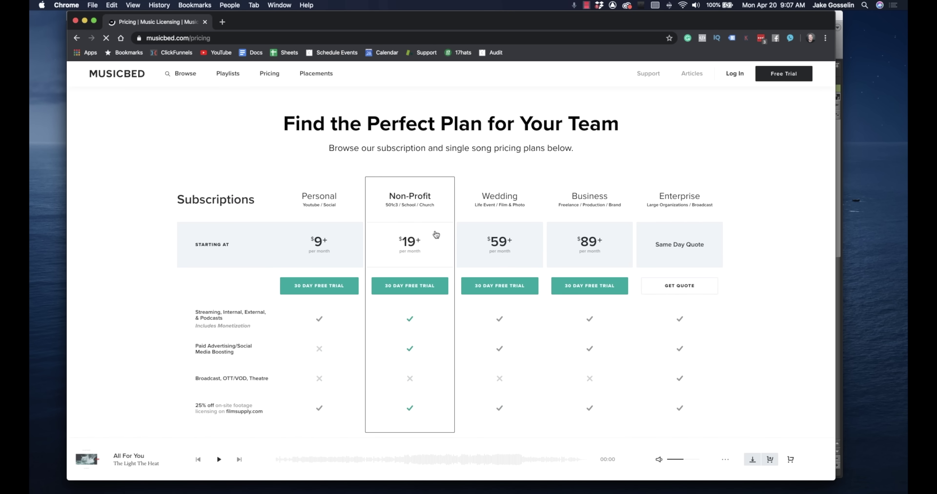
{"action": "scroll", "coordinate": [435, 236], "scroll_direction": "down", "scroll_amount": 10}
{"action": "scroll", "coordinate": [436, 239], "scroll_direction": "up", "scroll_amount": 10}
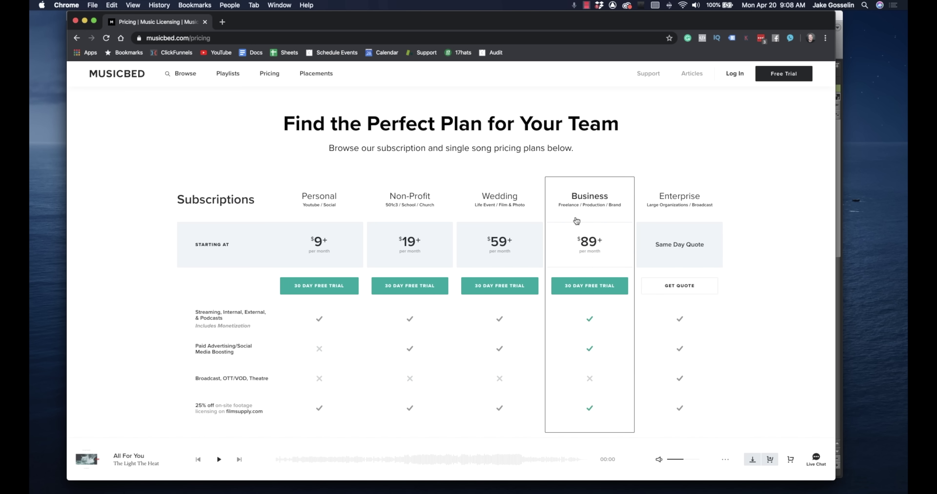
Step: Return to Final Cut Pro and preview the first preshow clip, from about 1:31 through its transition back to the countdown at 2:08
{"action": "key", "text": "ctrl+Right"}
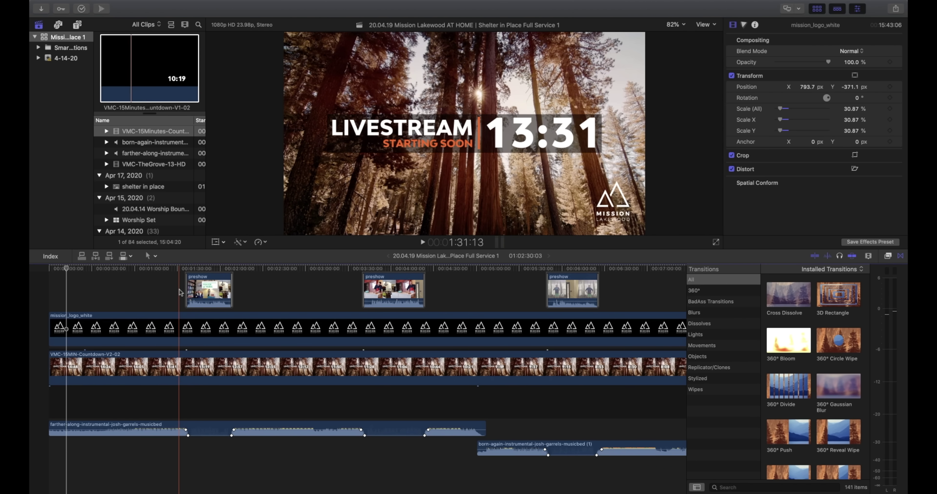
{"action": "scroll", "coordinate": [180, 292], "scroll_direction": "up", "scroll_amount": 5}
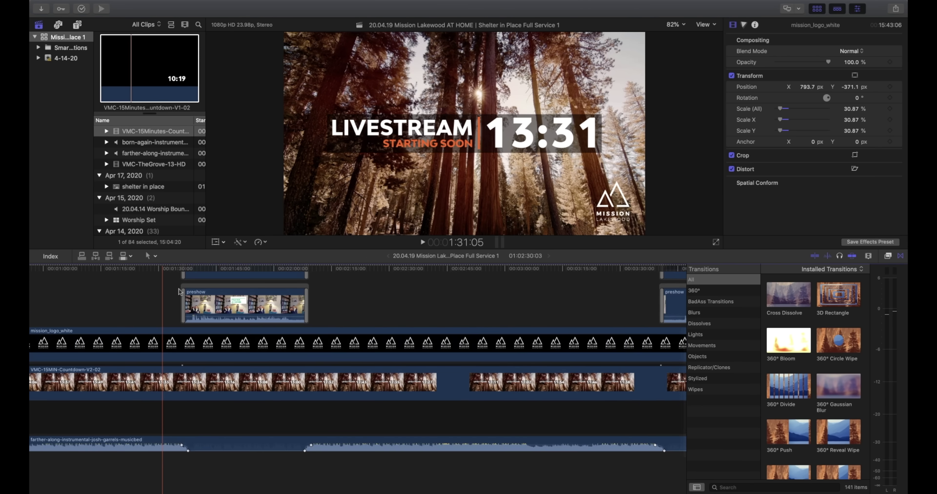
{"action": "key", "text": "space"}
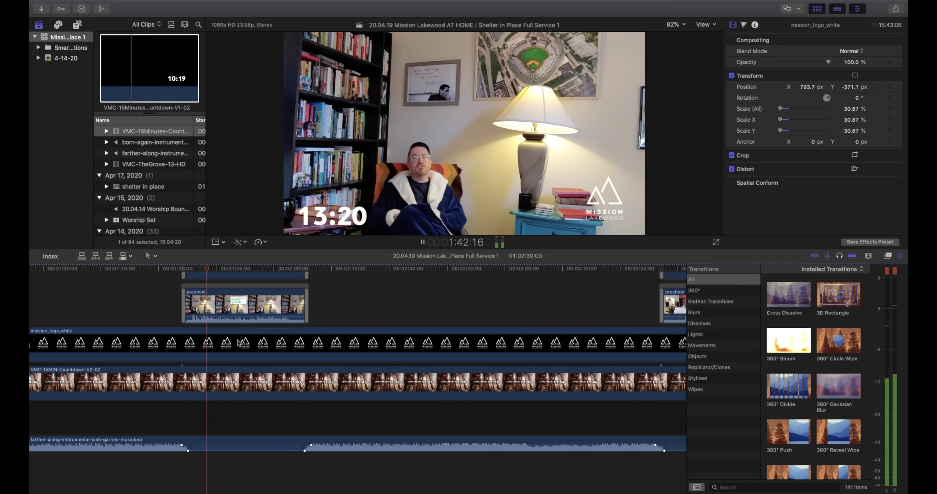
{"action": "left_click", "coordinate": [304, 268]}
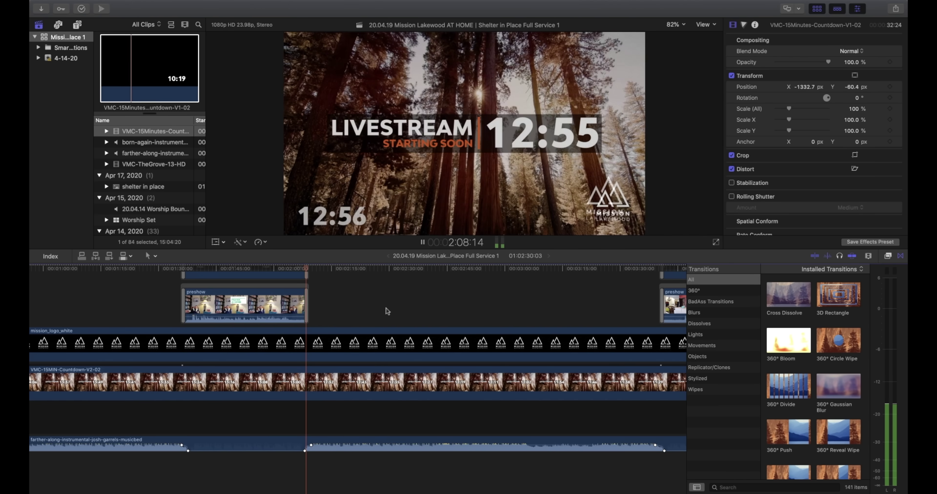
{"action": "scroll", "coordinate": [406, 302], "scroll_direction": "right", "scroll_amount": 5}
{"action": "key", "text": "space"}
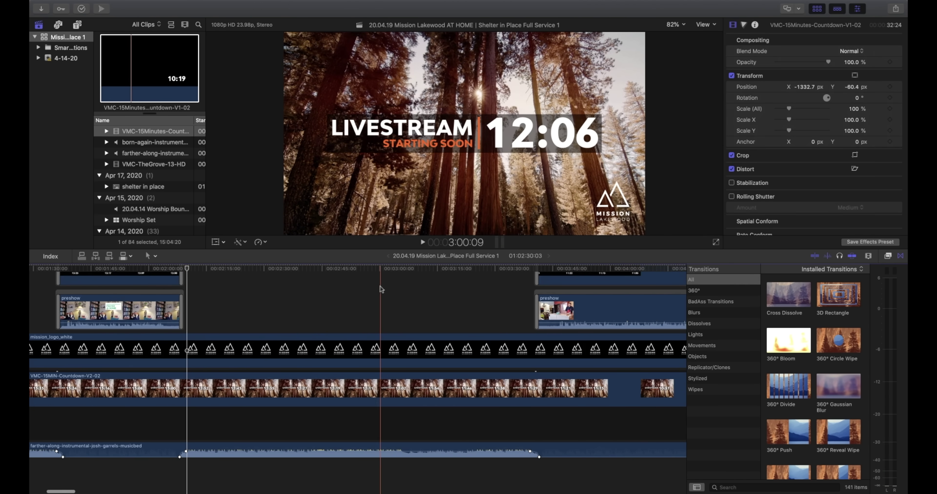
Step: Look along the remaining preshow clips and music, and play the countdown's end from about 15:35 into the Multi TH clip
{"action": "scroll", "coordinate": [380, 289], "scroll_direction": "right", "scroll_amount": 20}
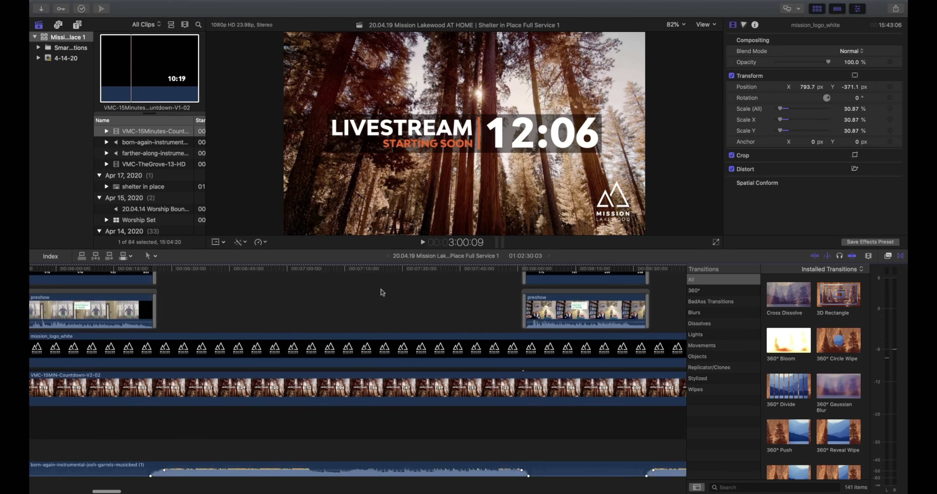
{"action": "scroll", "coordinate": [381, 291], "scroll_direction": "right", "scroll_amount": 20}
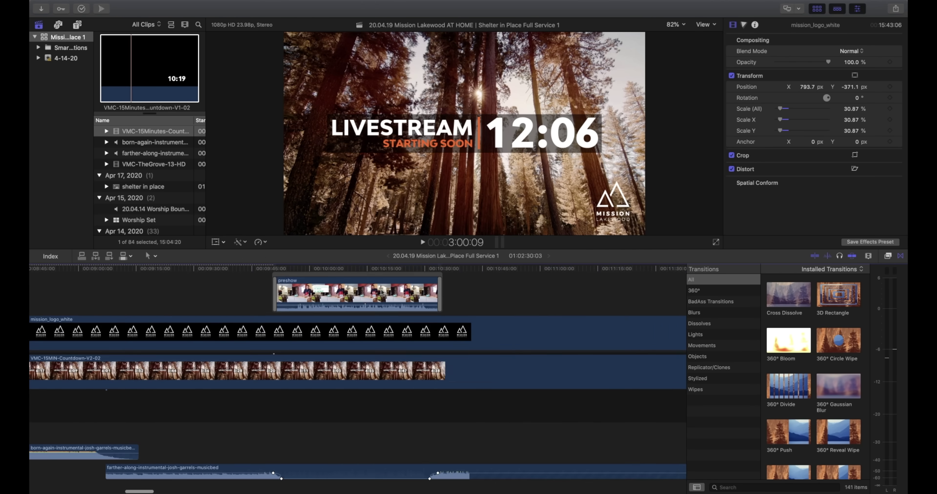
{"action": "scroll", "coordinate": [380, 288], "scroll_direction": "right", "scroll_amount": 20}
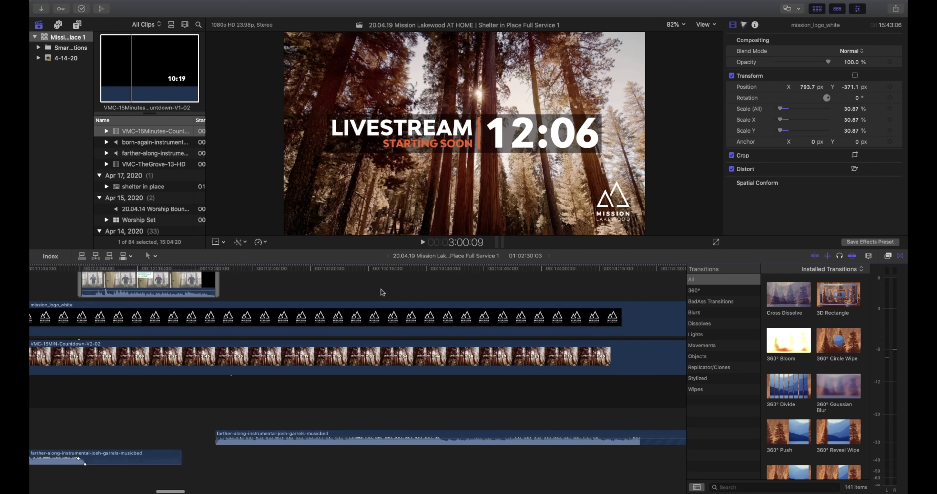
{"action": "scroll", "coordinate": [381, 289], "scroll_direction": "right", "scroll_amount": 1}
{"action": "scroll", "coordinate": [381, 289], "scroll_direction": "left", "scroll_amount": 2}
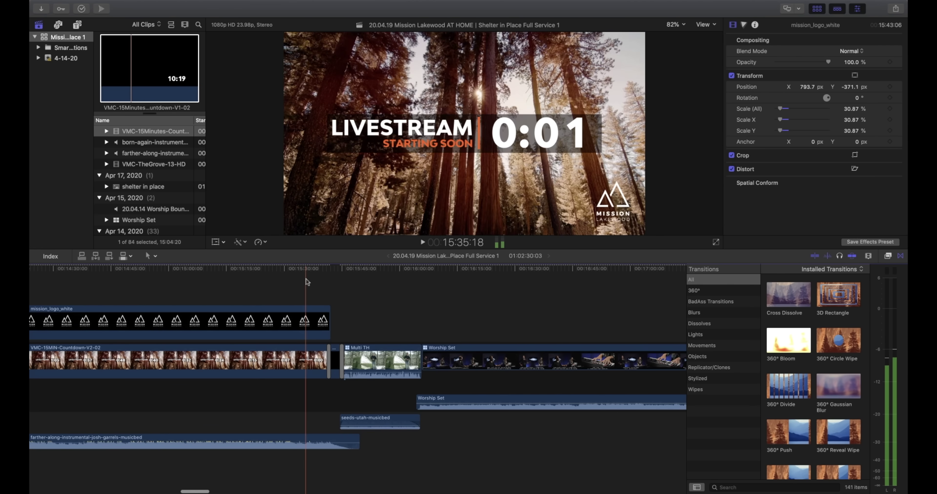
{"action": "key", "text": "space"}
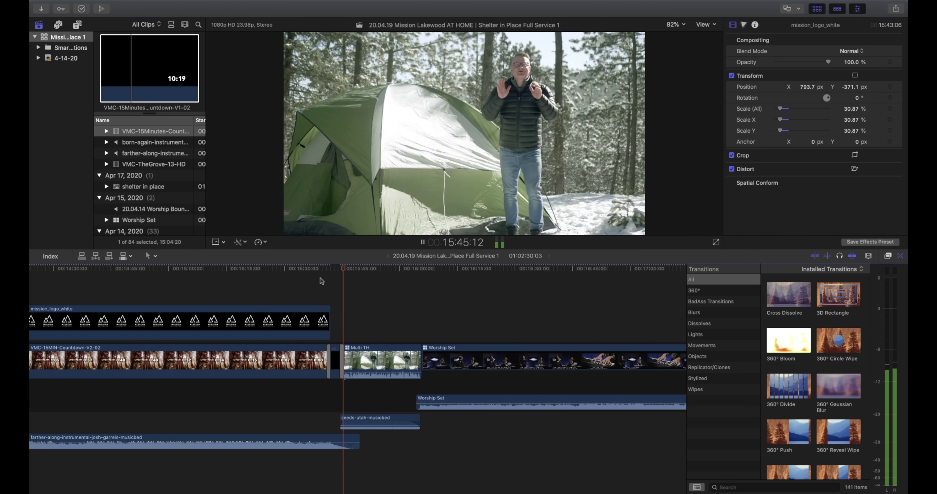
Step: Preview the Multi TH clip up close, open its multicam timeline and select the 000_150116 audio clip
{"action": "scroll", "coordinate": [319, 278], "scroll_direction": "right", "scroll_amount": 5}
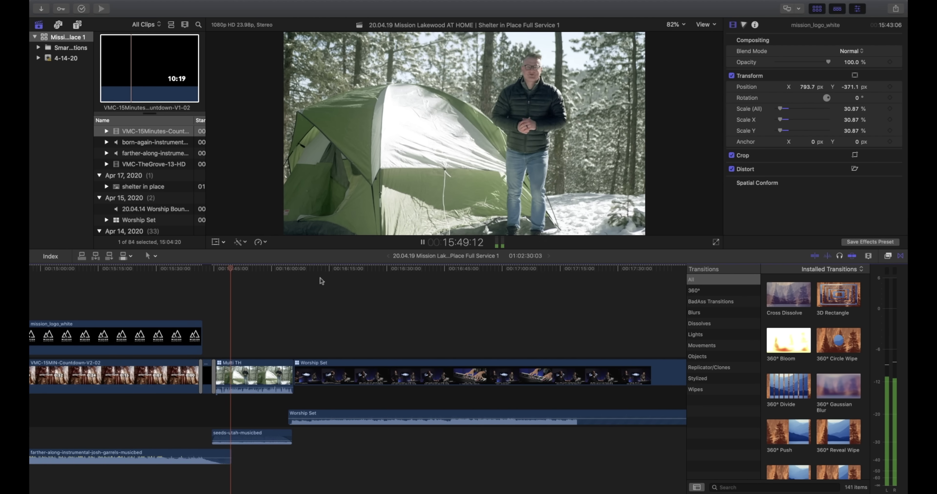
{"action": "key", "text": "super+equal"}
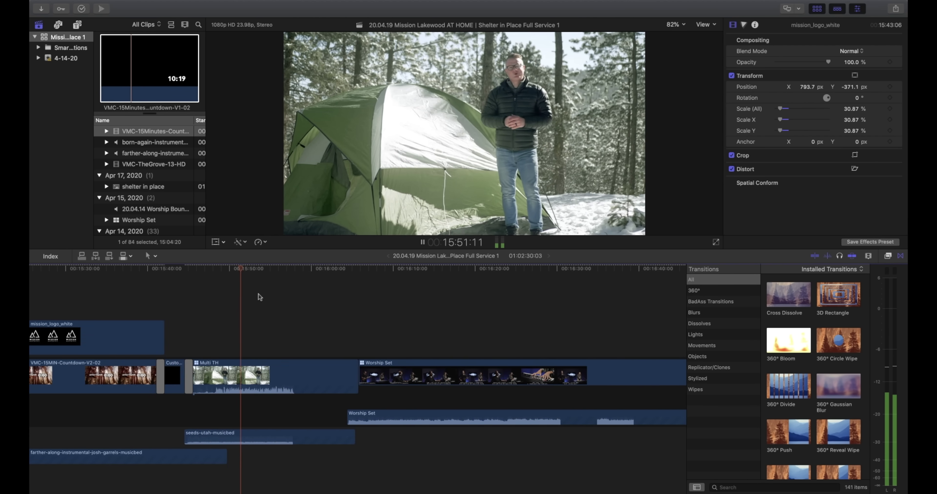
{"action": "left_click", "coordinate": [258, 294]}
{"action": "key", "text": "space"}
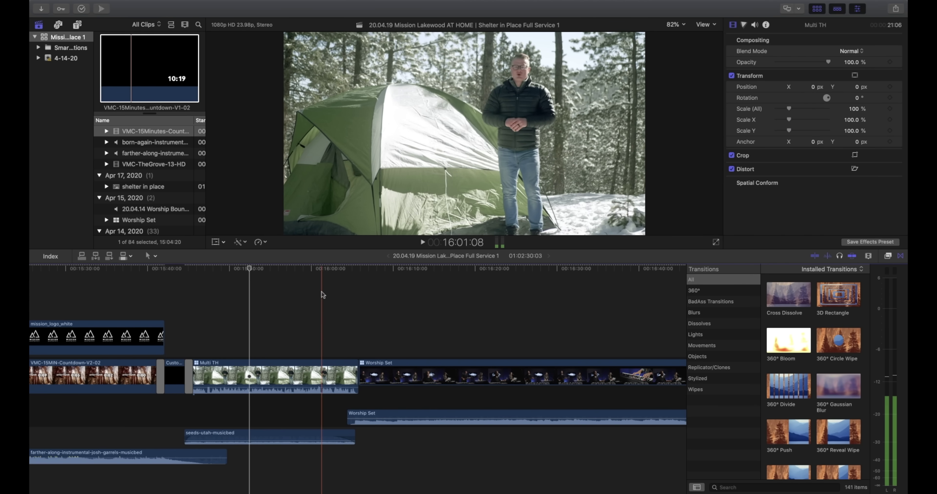
{"action": "double_click", "coordinate": [267, 369]}
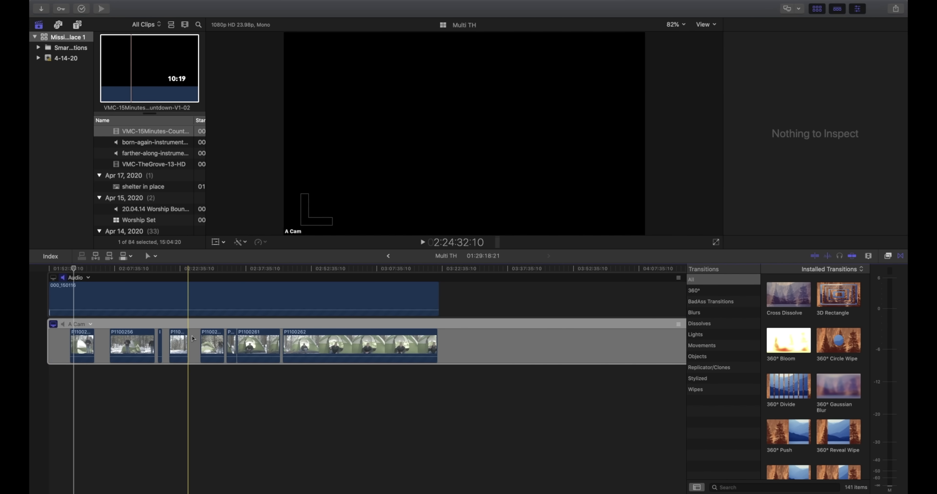
{"action": "left_click", "coordinate": [192, 307]}
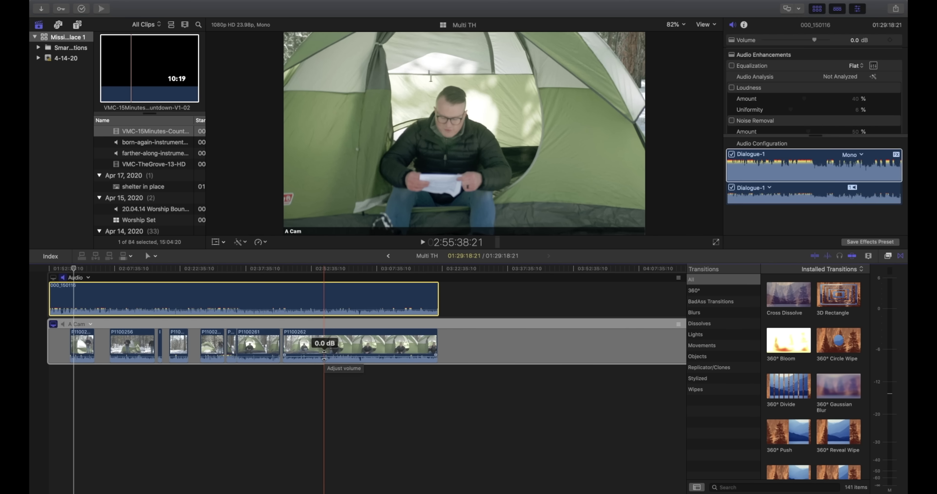
Step: Open the Channel EQ on the 000_150116 audio clip and examine its curve and band settings
{"action": "left_click", "coordinate": [787, 102]}
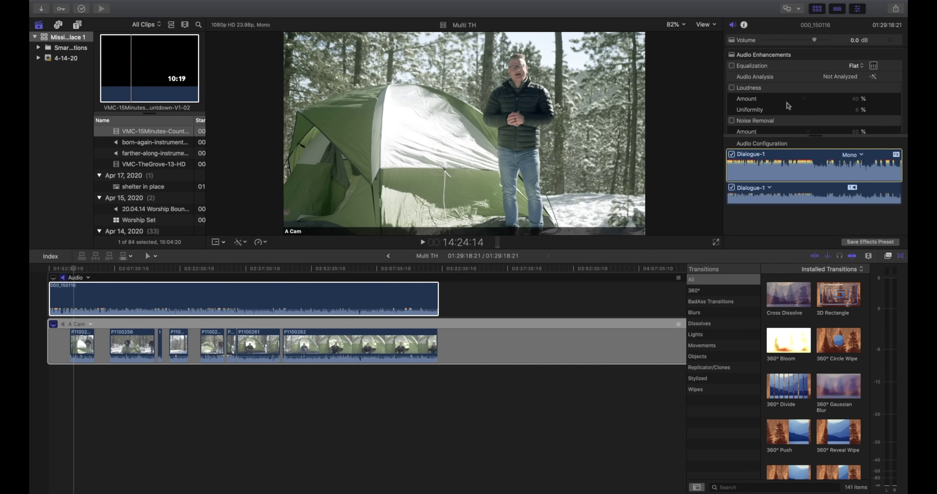
{"action": "scroll", "coordinate": [787, 102], "scroll_direction": "down", "scroll_amount": 5}
{"action": "left_click", "coordinate": [865, 67]}
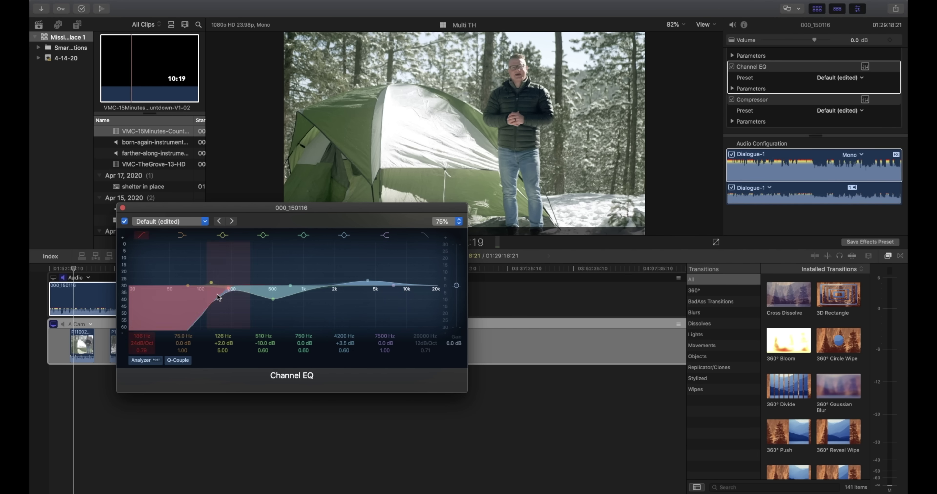
{"action": "left_click", "coordinate": [122, 207]}
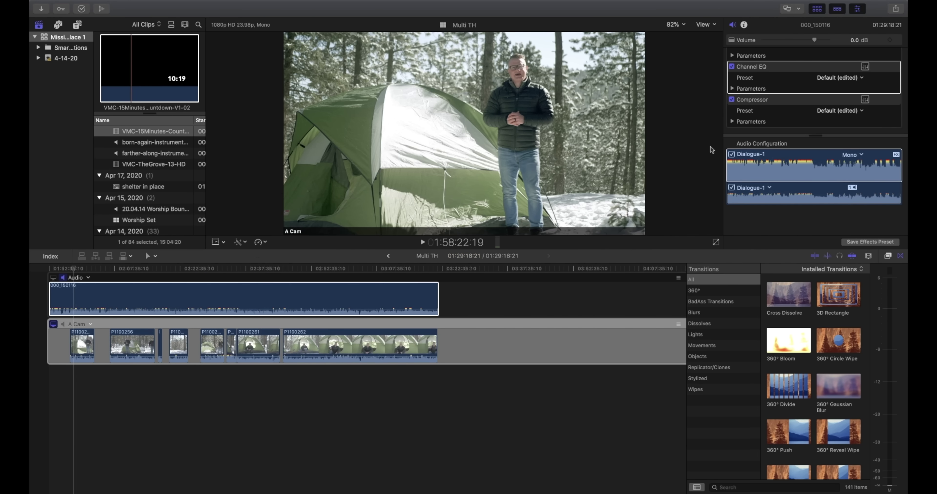
Step: Play the dialogue from about 2:11:33 and examine the clip's Compressor settings and meter during playback
{"action": "left_click", "coordinate": [162, 269]}
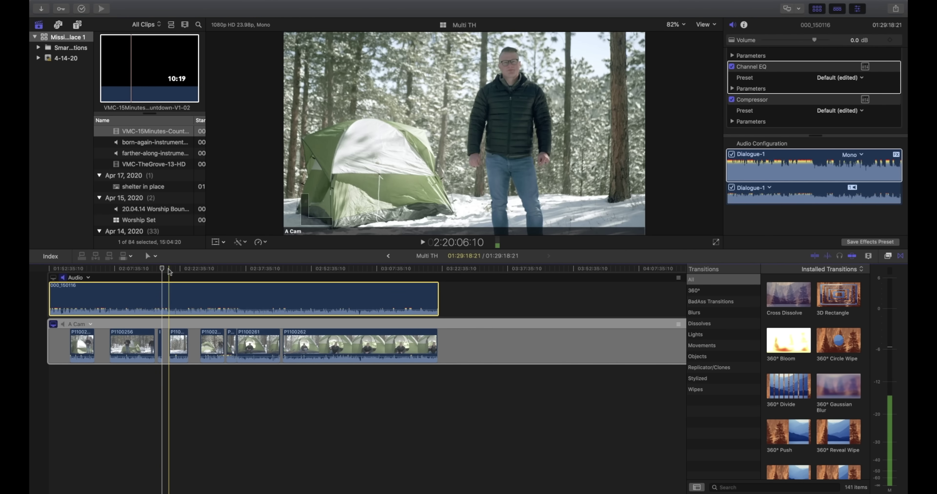
{"action": "key", "text": "space"}
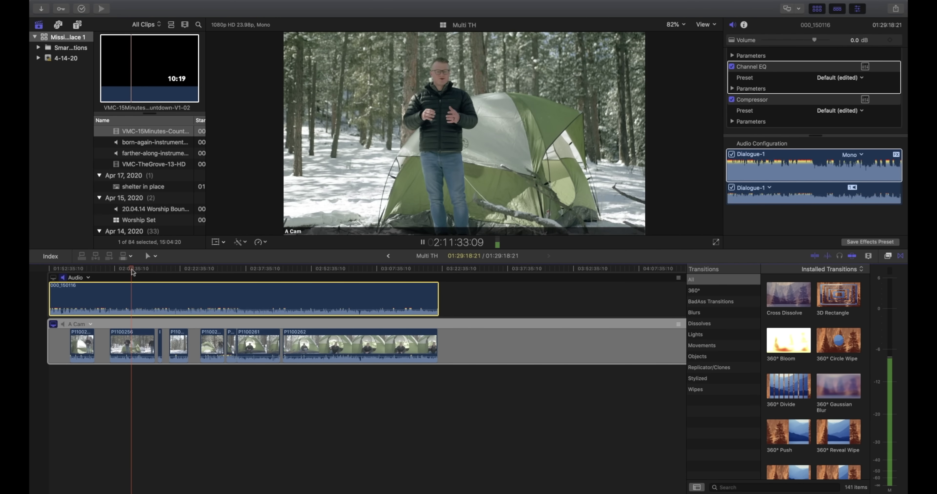
{"action": "left_click", "coordinate": [865, 99]}
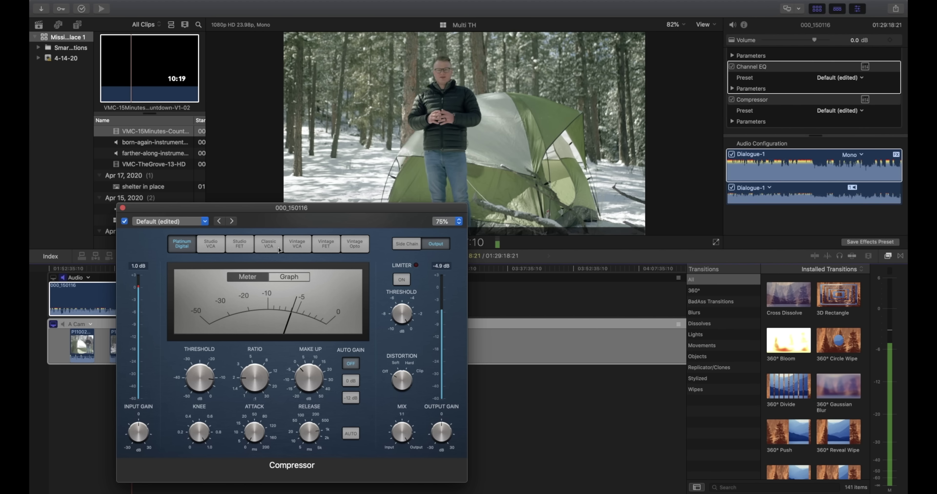
{"action": "left_click_drag", "start_coordinate": [257, 205], "coordinate": [434, 188]}
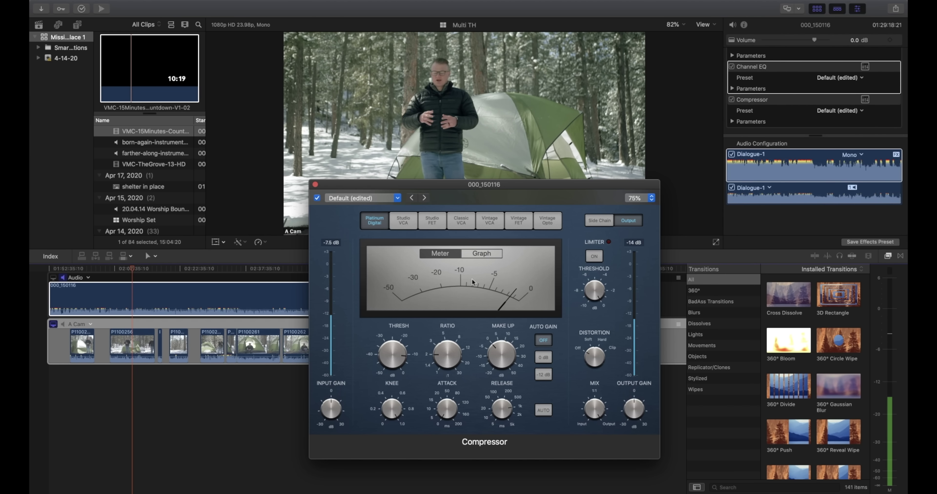
{"action": "left_click", "coordinate": [315, 184]}
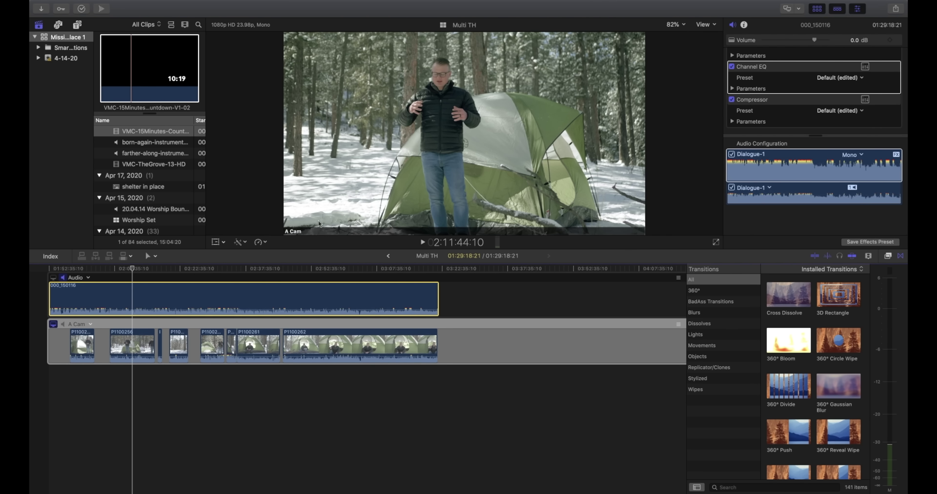
Step: Return to the full service timeline and preview the audio overlap from Multi TH into the Worship Set around 16:04
{"action": "left_click", "coordinate": [388, 256]}
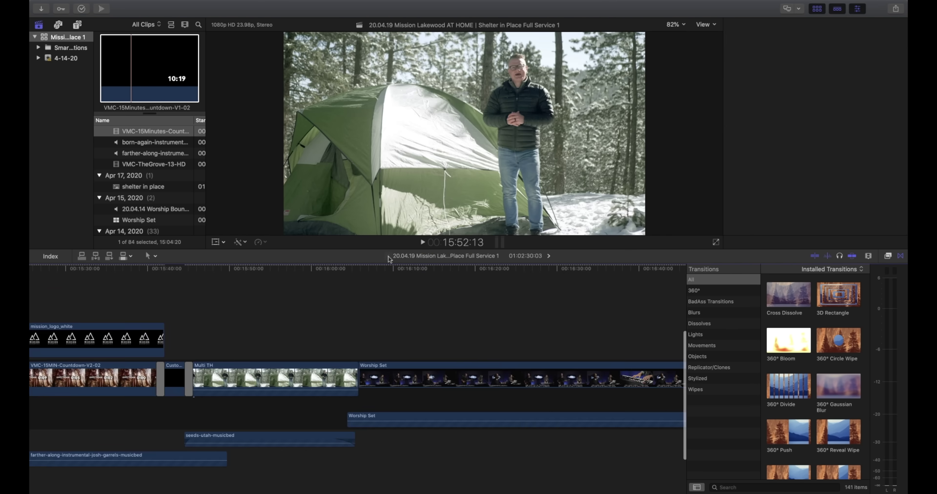
{"action": "key", "text": "space"}
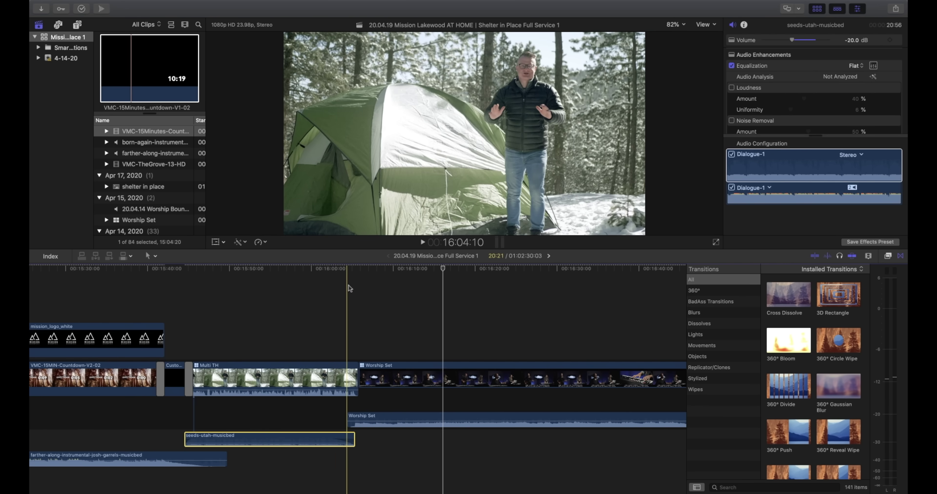
{"action": "key", "text": "super+equal"}
{"action": "key", "text": "super+equal"}
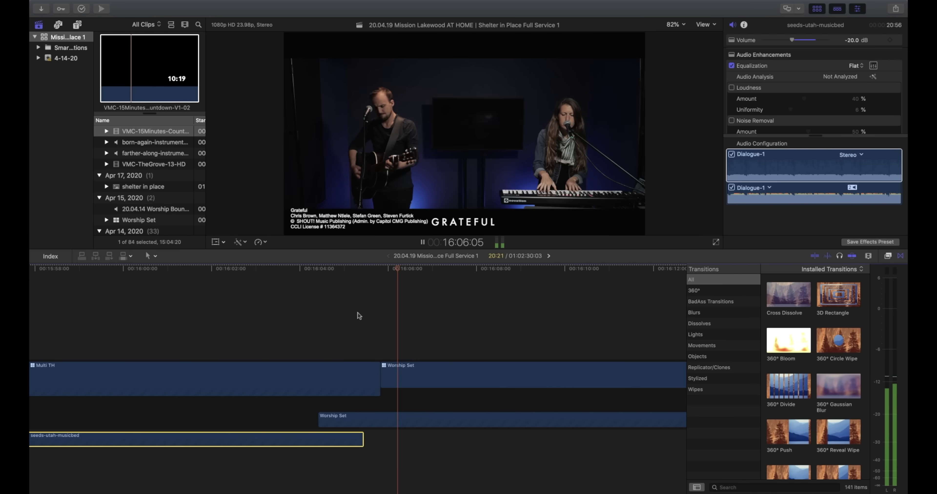
{"action": "key", "text": "space"}
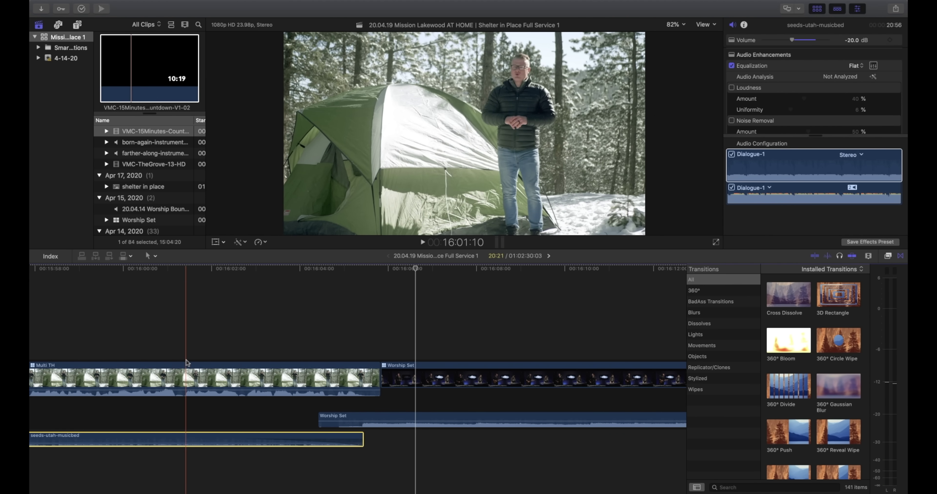
{"action": "key", "text": "space"}
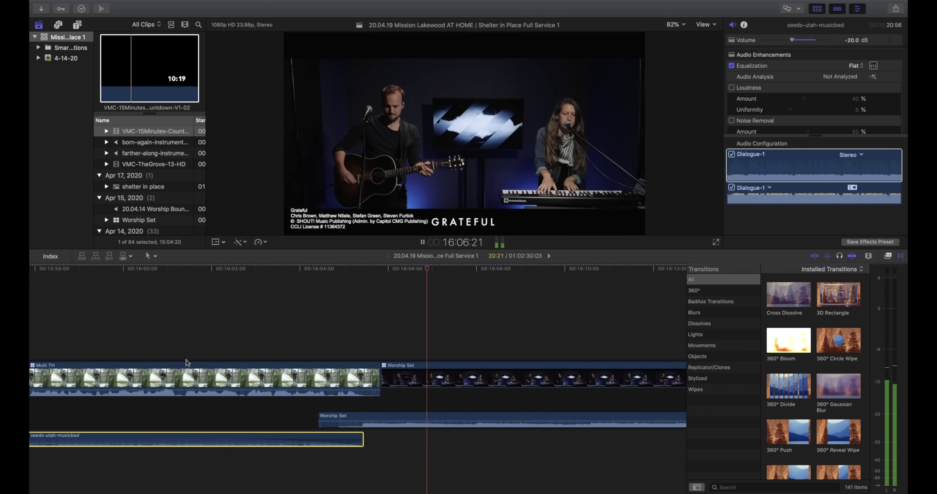
{"action": "key", "text": "super+minus"}
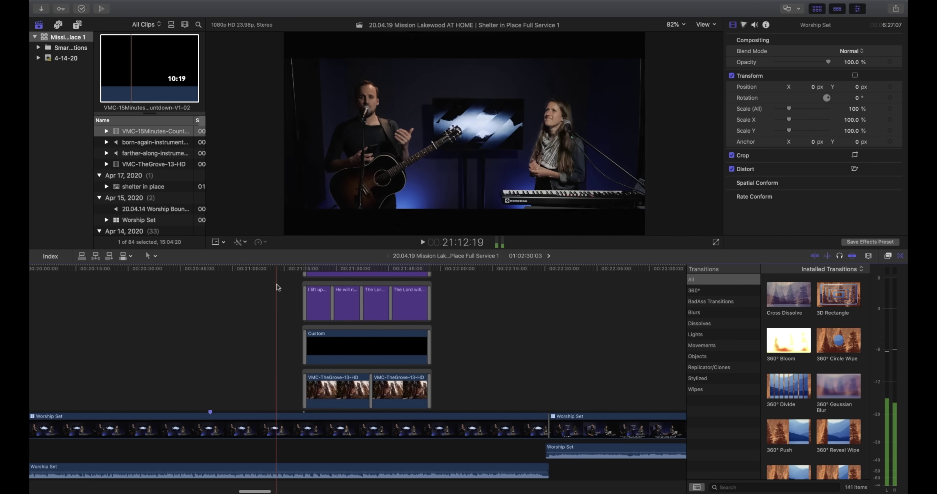
Step: Inspect the Psalm 121 scripture overlay near 21:24, including its VMC-TheGrove-13-HD background, verse titles and reference title
{"action": "left_click", "coordinate": [319, 388]}
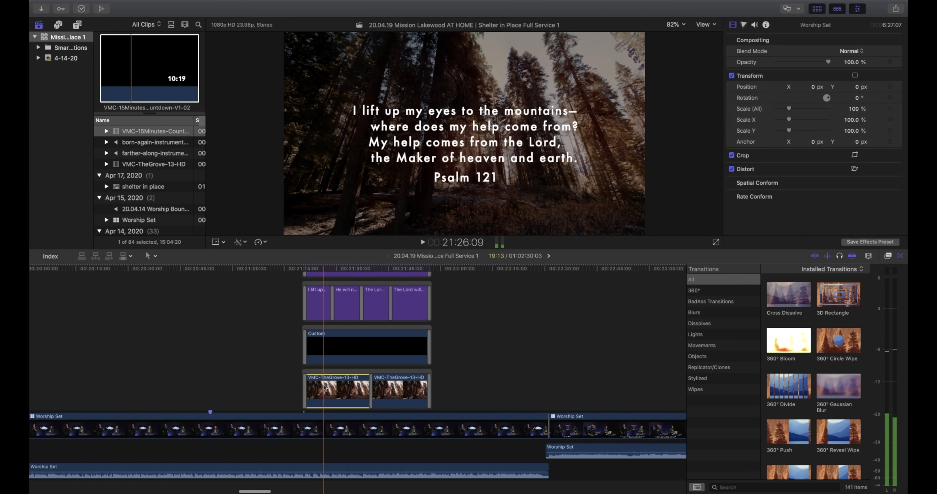
{"action": "left_click", "coordinate": [317, 311]}
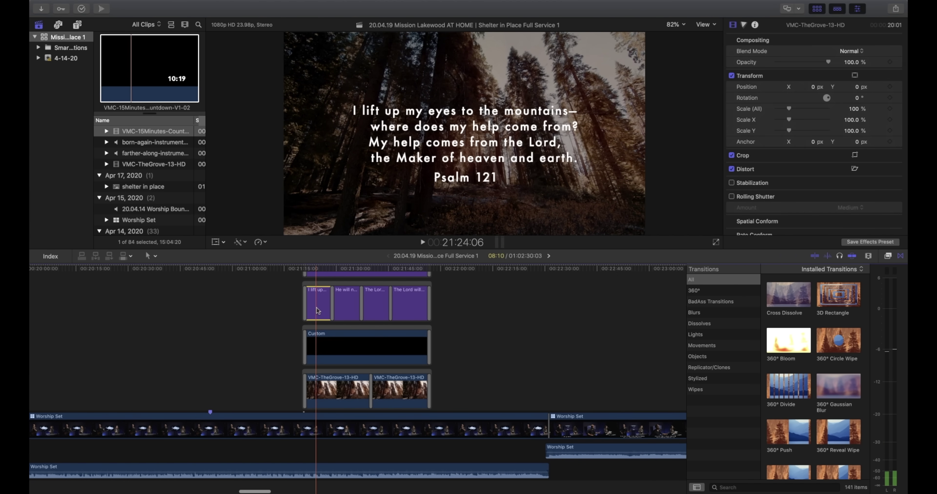
{"action": "scroll", "coordinate": [319, 305], "scroll_direction": "up", "scroll_amount": 3}
{"action": "left_click", "coordinate": [323, 313]}
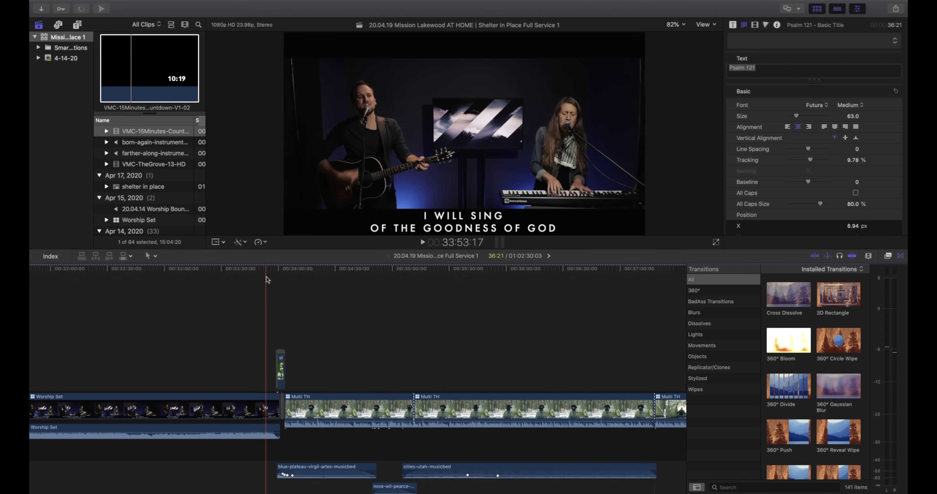
Step: Preview the worship-to-sermon transition from about 33:53 and look through the sermon's scripture overlays up to 48:04
{"action": "key", "text": "space"}
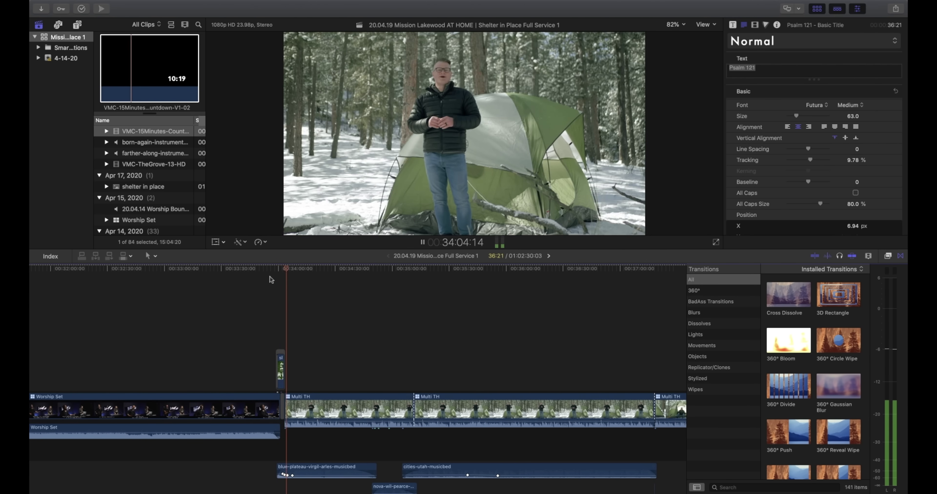
{"action": "key", "text": "space"}
{"action": "scroll", "coordinate": [270, 276], "scroll_direction": "right", "scroll_amount": 10}
{"action": "scroll", "coordinate": [271, 277], "scroll_direction": "right", "scroll_amount": 5}
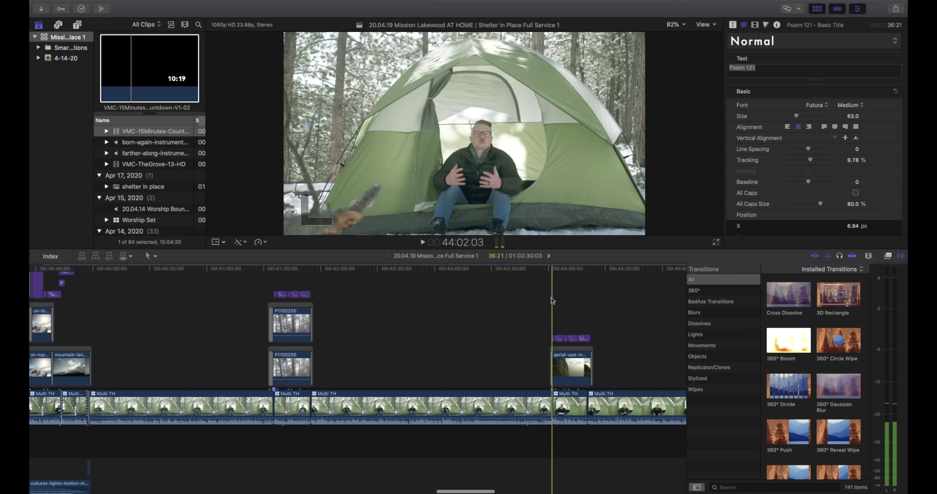
{"action": "scroll", "coordinate": [560, 299], "scroll_direction": "left", "scroll_amount": 10}
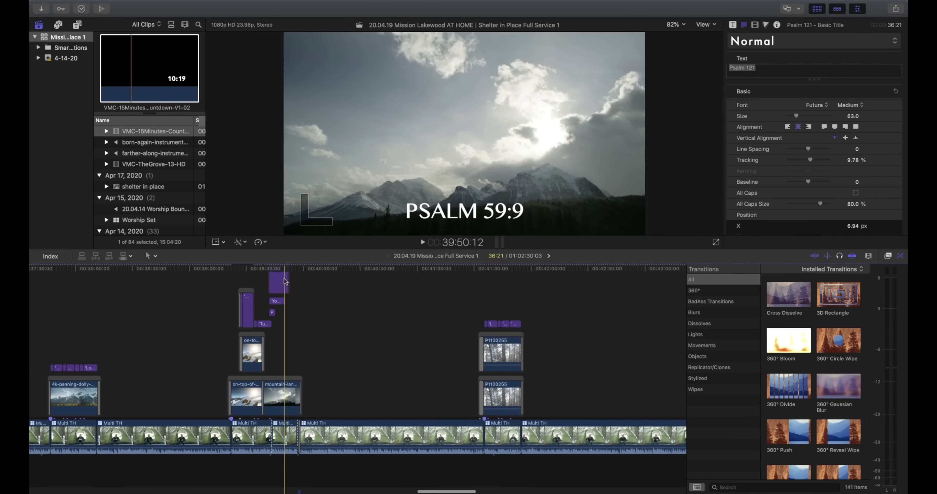
{"action": "scroll", "coordinate": [400, 299], "scroll_direction": "right", "scroll_amount": 20}
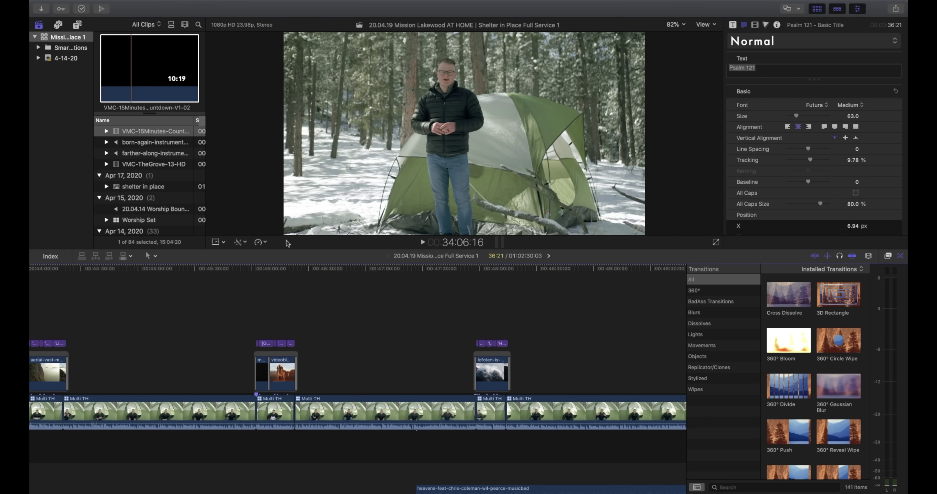
{"action": "left_click", "coordinate": [482, 268]}
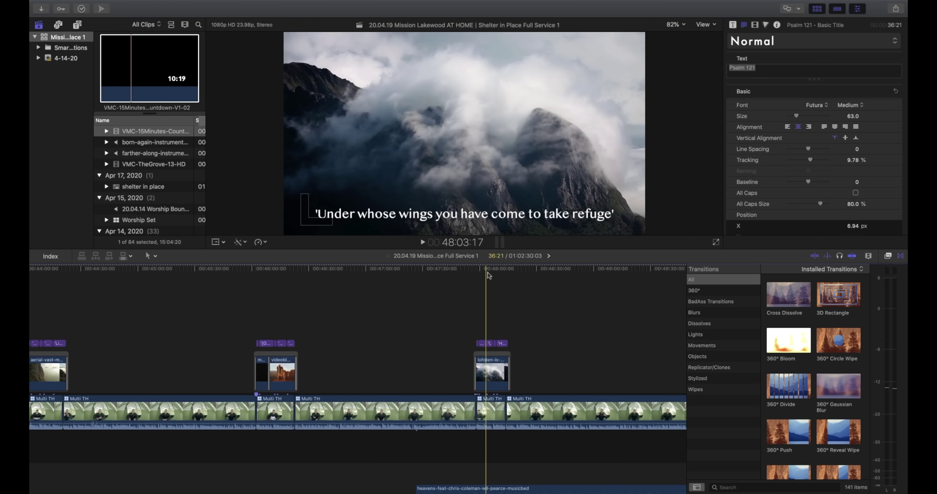
{"action": "key", "text": "space"}
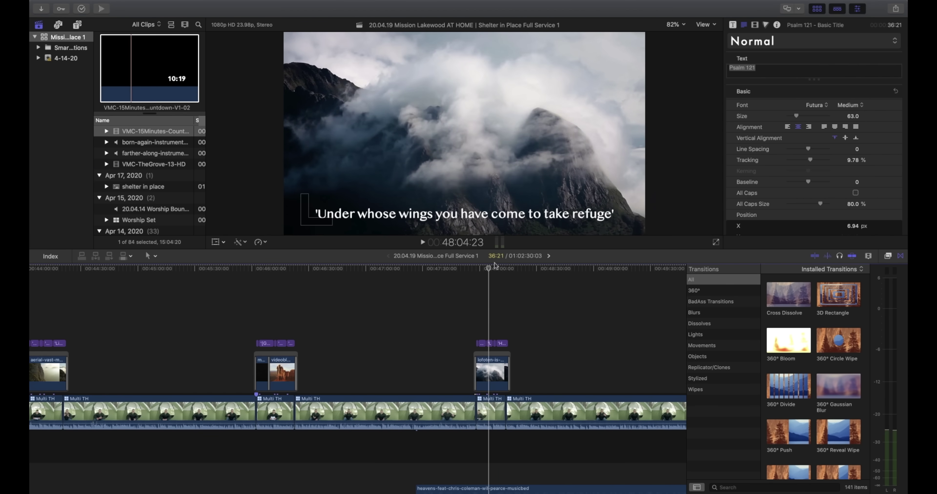
Step: Switch to the Storyblocks video site in the browser, dismiss the recommendation survey and look through its stock footage collections
{"action": "key", "text": "ctrl+Left"}
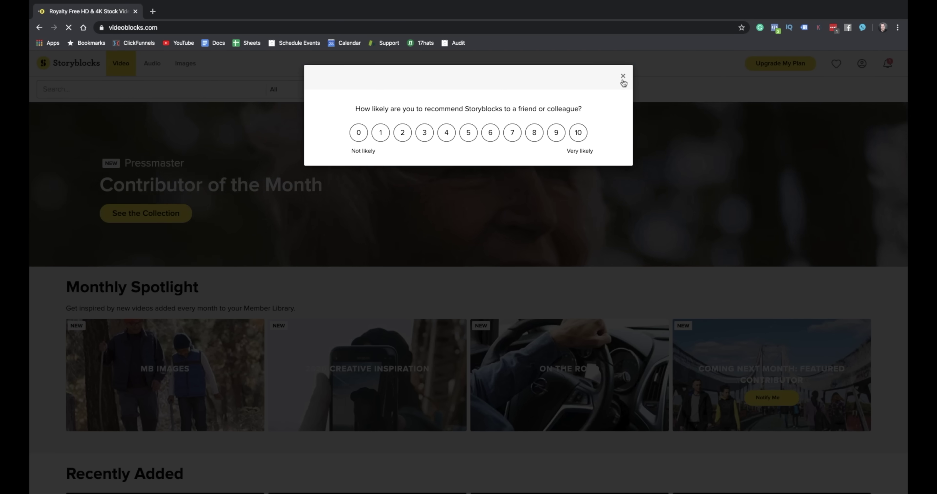
{"action": "left_click", "coordinate": [622, 82]}
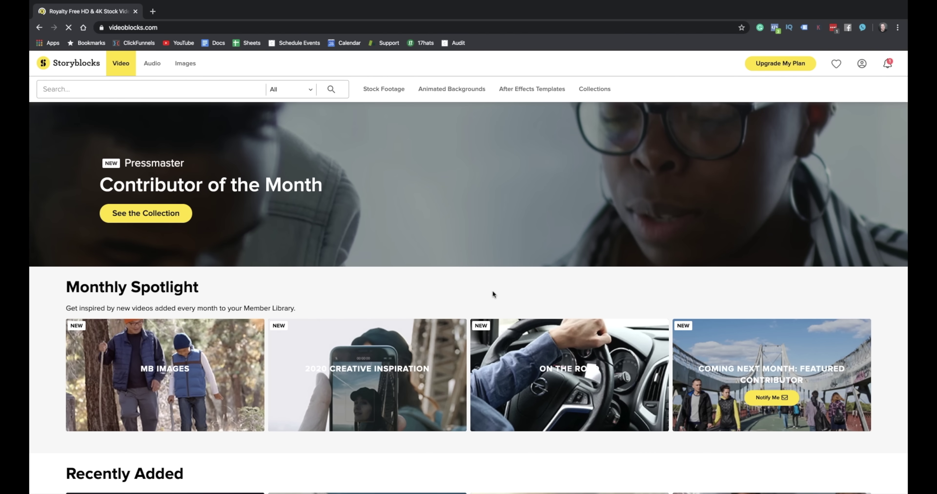
{"action": "scroll", "coordinate": [490, 296], "scroll_direction": "down", "scroll_amount": 1}
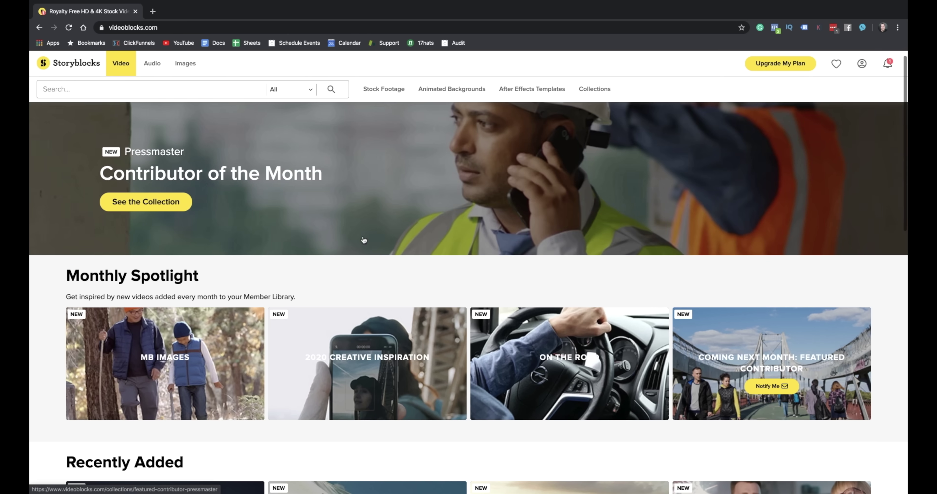
{"action": "scroll", "coordinate": [475, 208], "scroll_direction": "down", "scroll_amount": 10}
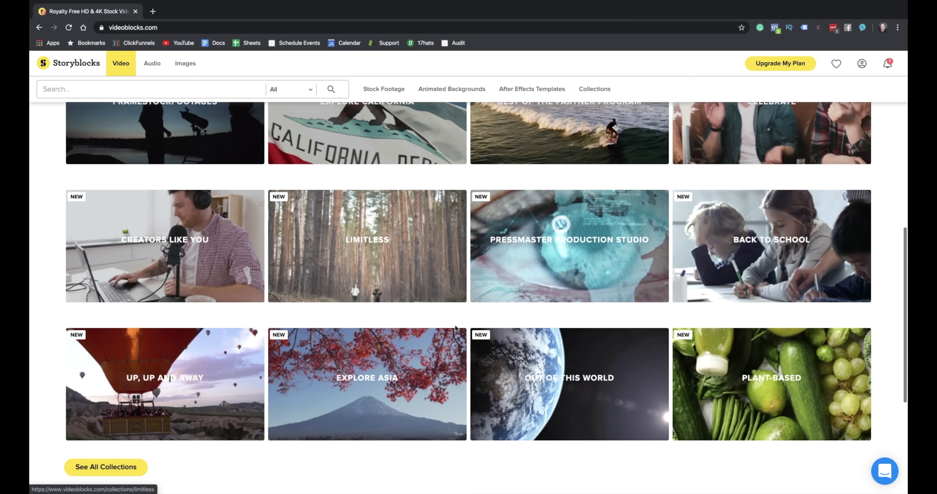
{"action": "scroll", "coordinate": [463, 324], "scroll_direction": "up", "scroll_amount": 4}
{"action": "mouse_move", "coordinate": [542, 267]}
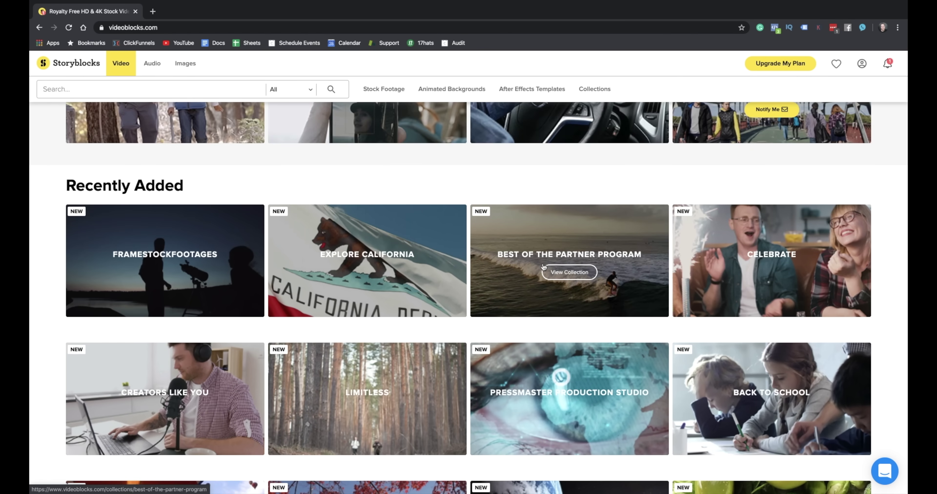
{"action": "key", "text": "ctrl+Right"}
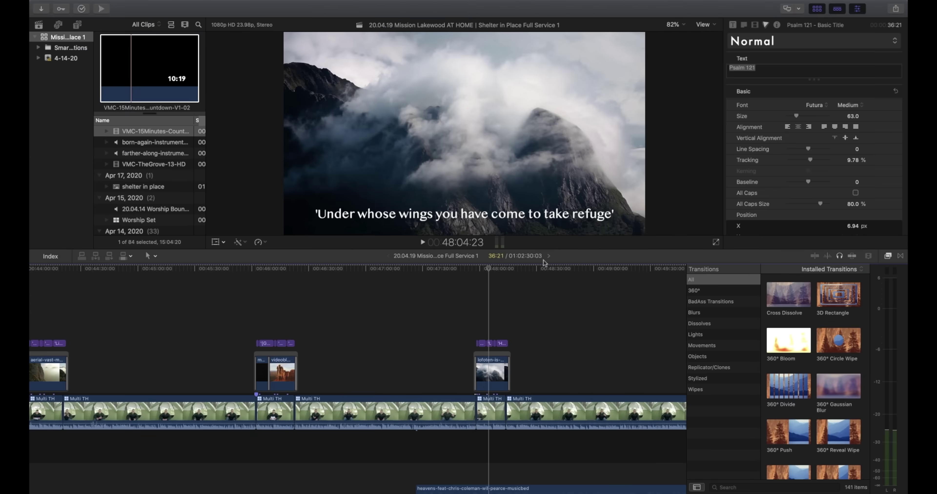
{"action": "key", "text": "ctrl+Left"}
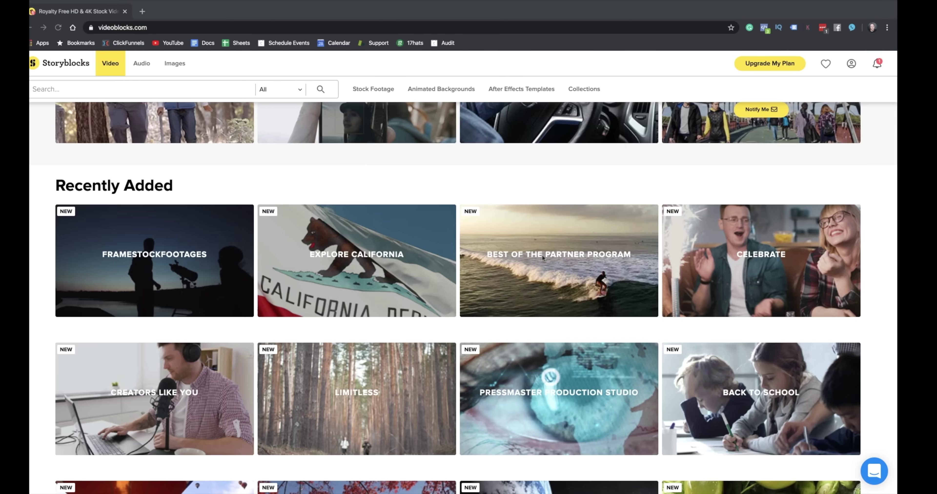
Step: Return to Final Cut Pro and preview the transition from the last Multi TH clip into the Worship Set, from about 52:29
{"action": "key", "text": "ctrl+Right"}
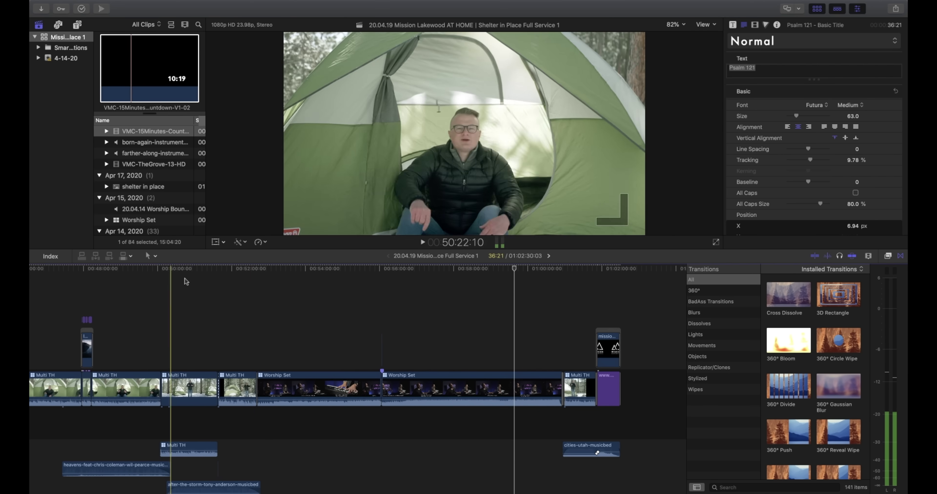
{"action": "key", "text": "super+equal"}
{"action": "key", "text": "super+equal"}
{"action": "key", "text": "super+equal"}
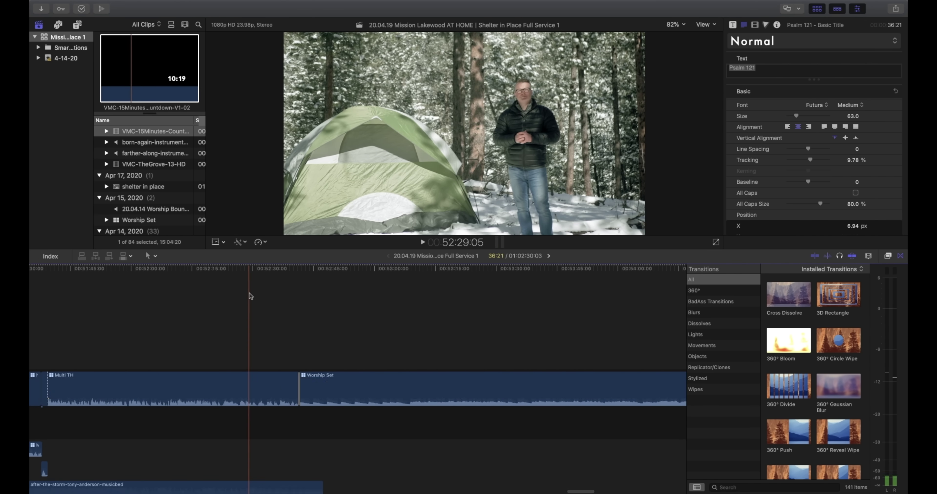
{"action": "key", "text": "space"}
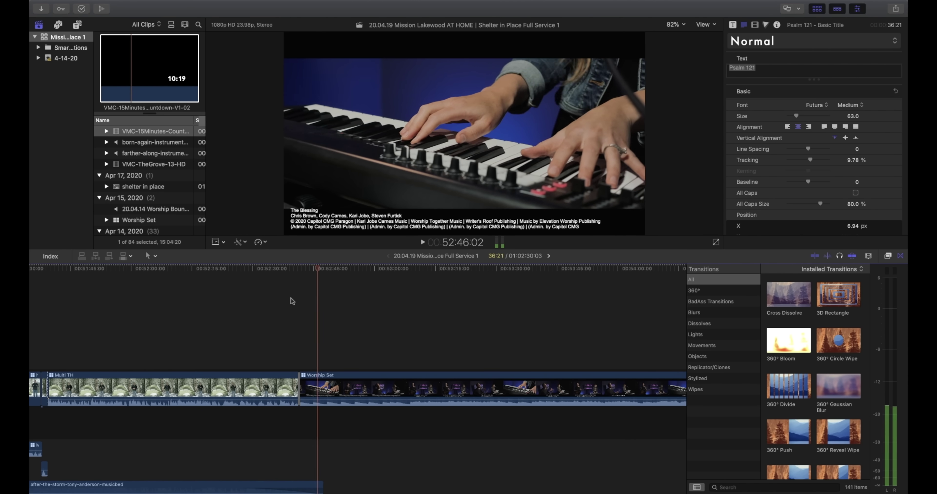
Step: Preview the join between the two Worship Set clips near 56:00, where a short clip is connected above the cut
{"action": "left_click", "coordinate": [521, 313]}
{"action": "scroll", "coordinate": [521, 313], "scroll_direction": "right", "scroll_amount": 10}
{"action": "key", "text": "super+minus"}
{"action": "key", "text": "super+minus"}
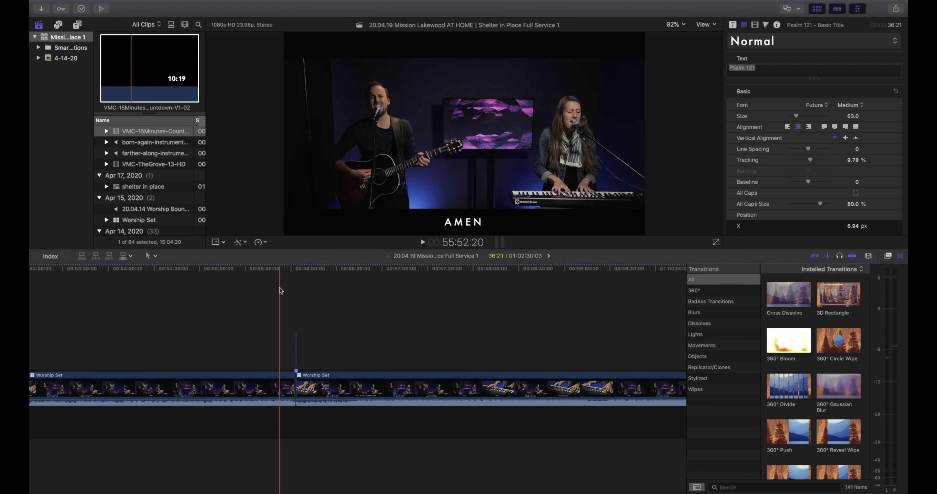
{"action": "key", "text": "super+equal"}
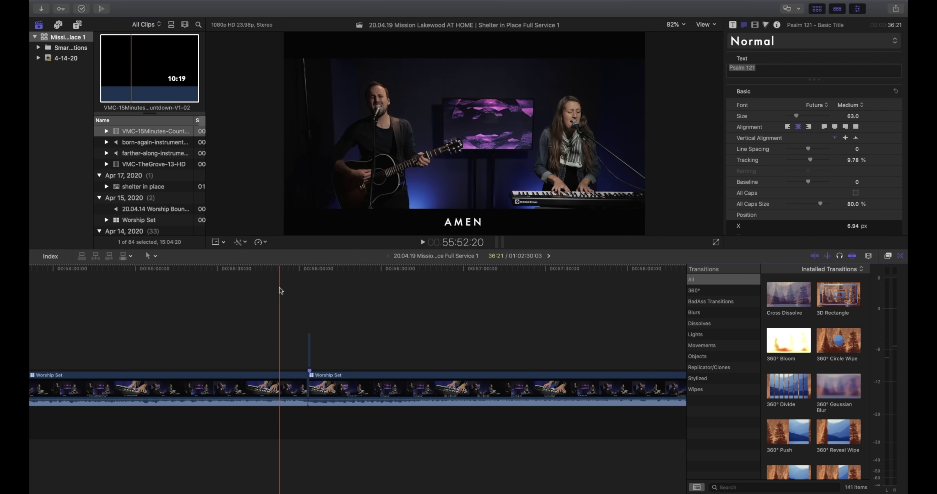
{"action": "key", "text": "space"}
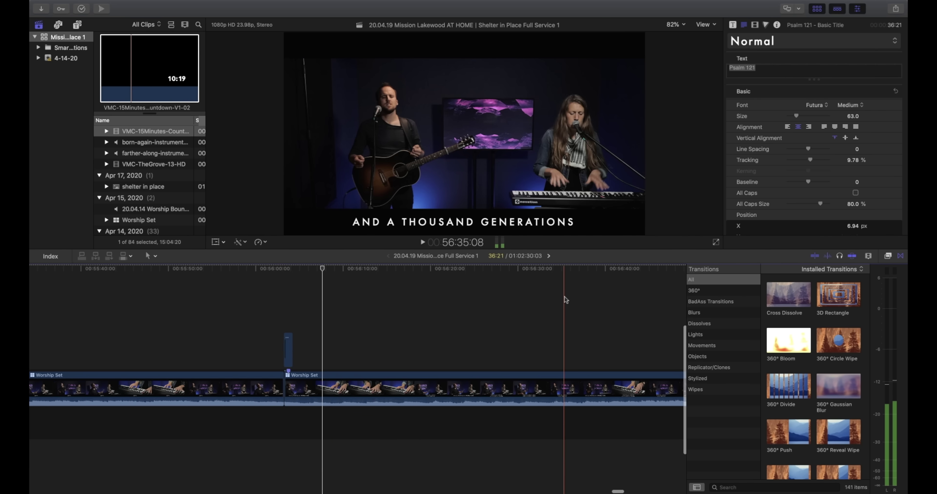
Step: Preview the transition from the end of the Worship Set into the closing Multi TH clip, from about 1:00:56
{"action": "key", "text": "super+minus"}
{"action": "key", "text": "super+minus"}
{"action": "key", "text": "super+minus"}
{"action": "scroll", "coordinate": [563, 294], "scroll_direction": "right", "scroll_amount": 8}
{"action": "key", "text": "space"}
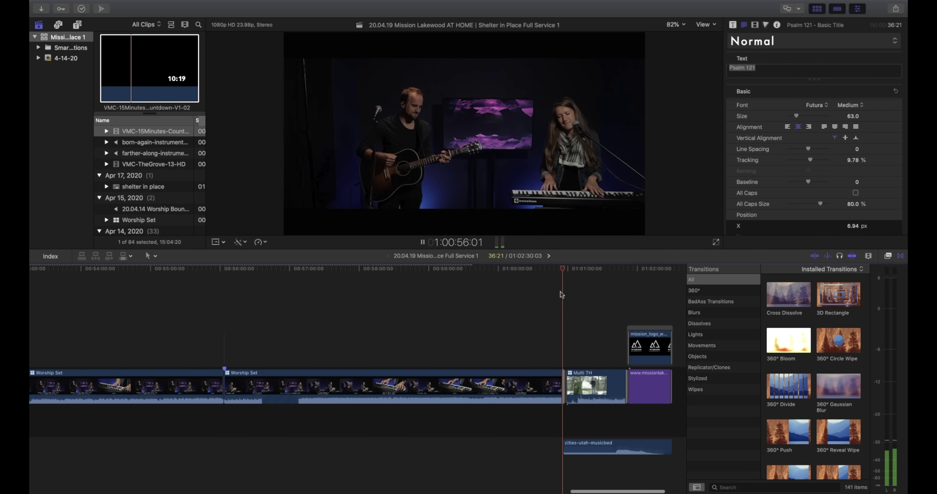
{"action": "key", "text": "super+equal"}
{"action": "scroll", "coordinate": [560, 292], "scroll_direction": "right", "scroll_amount": 4}
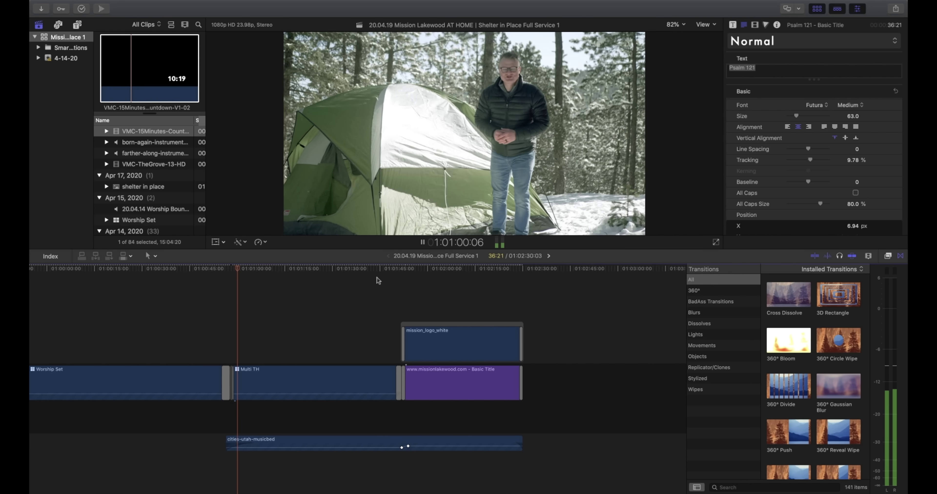
{"action": "key", "text": "space"}
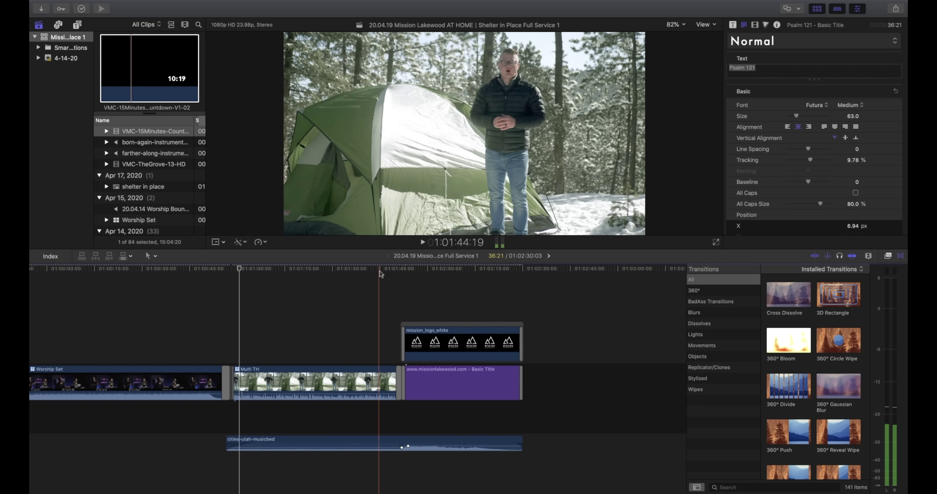
{"action": "left_click", "coordinate": [393, 274]}
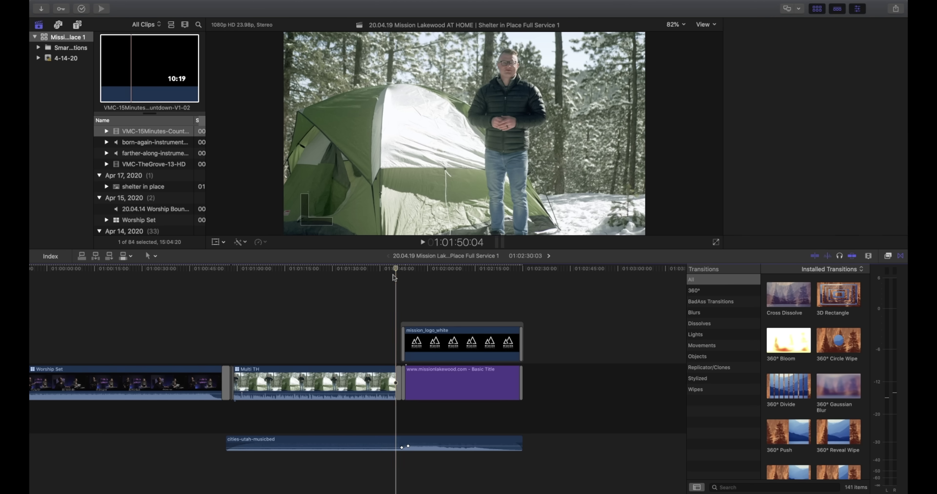
{"action": "key", "text": "space"}
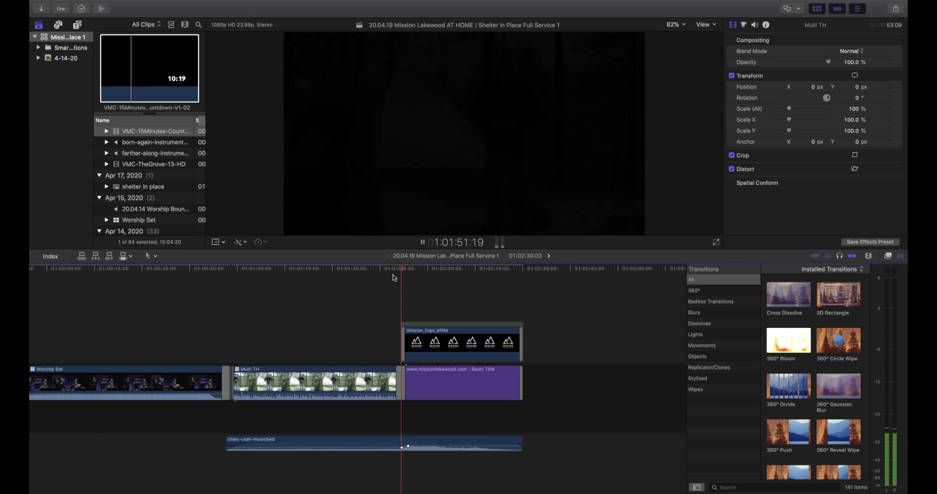